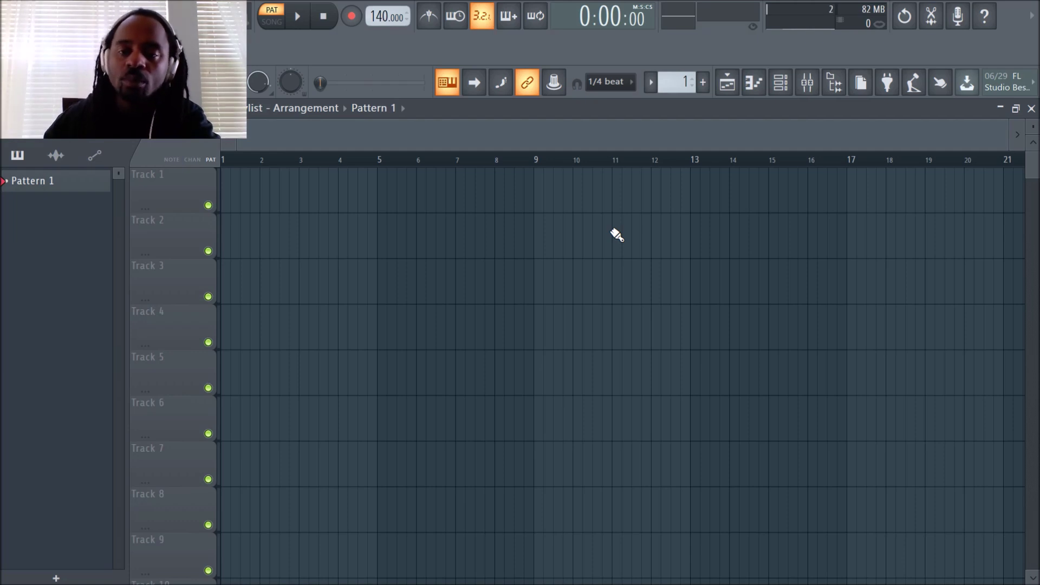
Show the Channel rack, then open, move and close the Sampler channel's settings window.
left_click(781, 92)
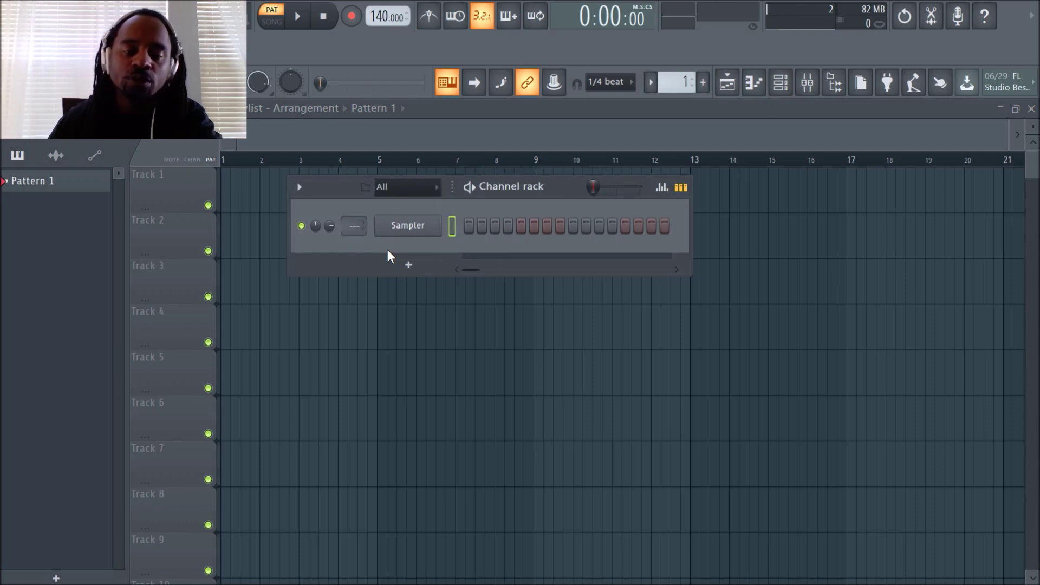
left_click(409, 227)
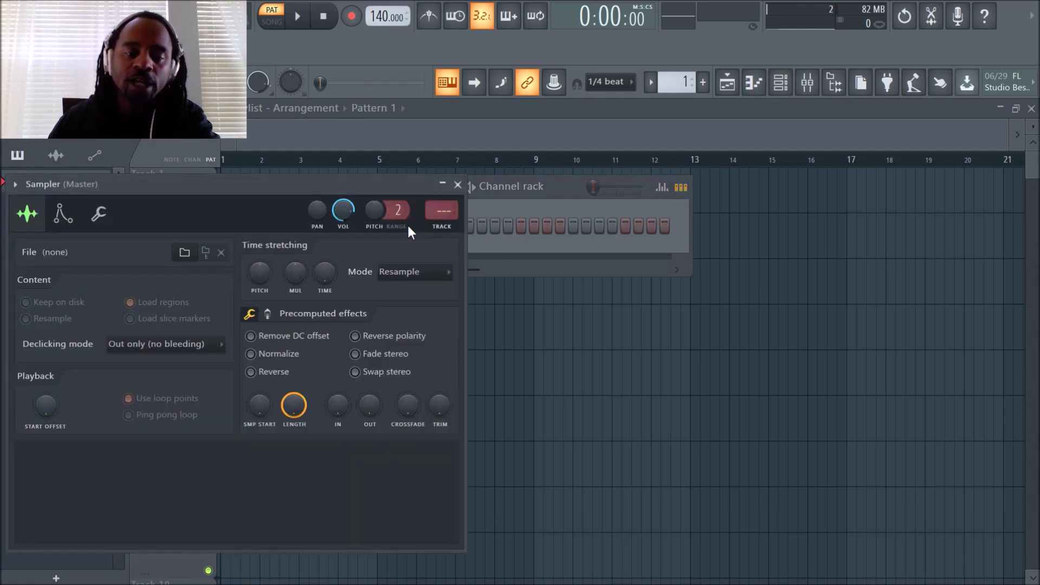
left_click(458, 185)
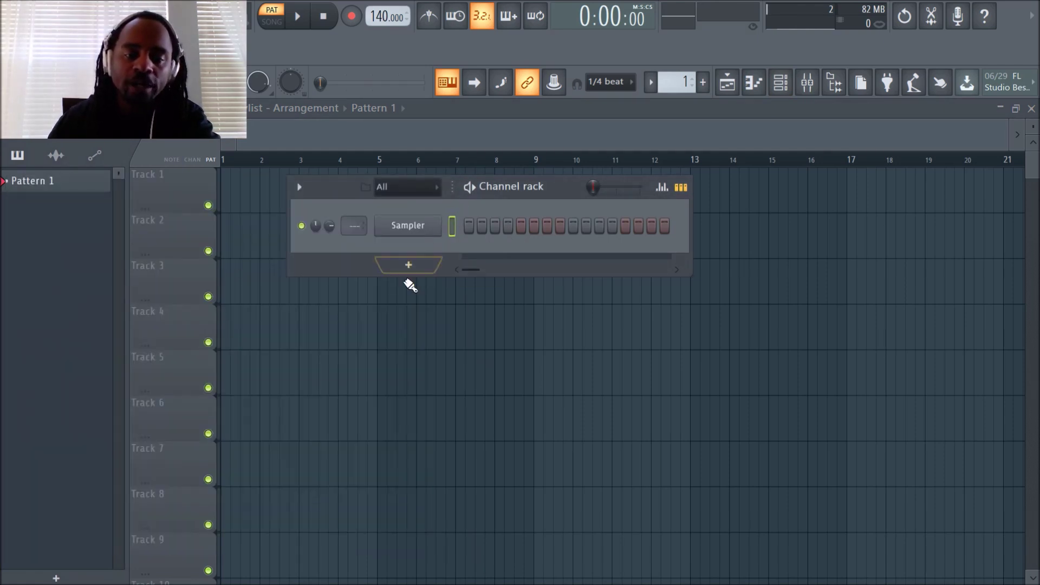
left_click(420, 230)
left_click_drag(355, 187, 669, 185)
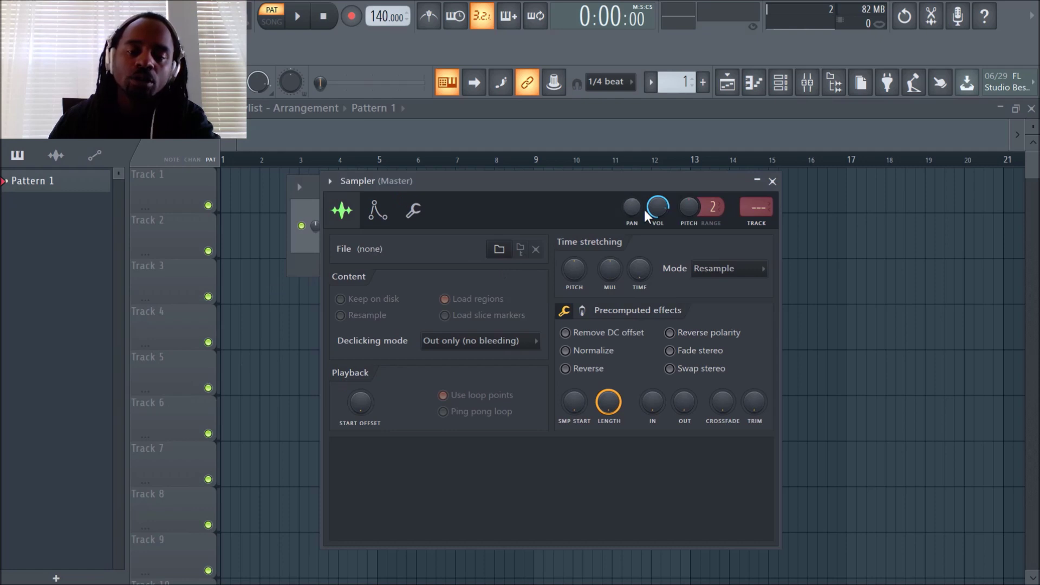
left_click(774, 181)
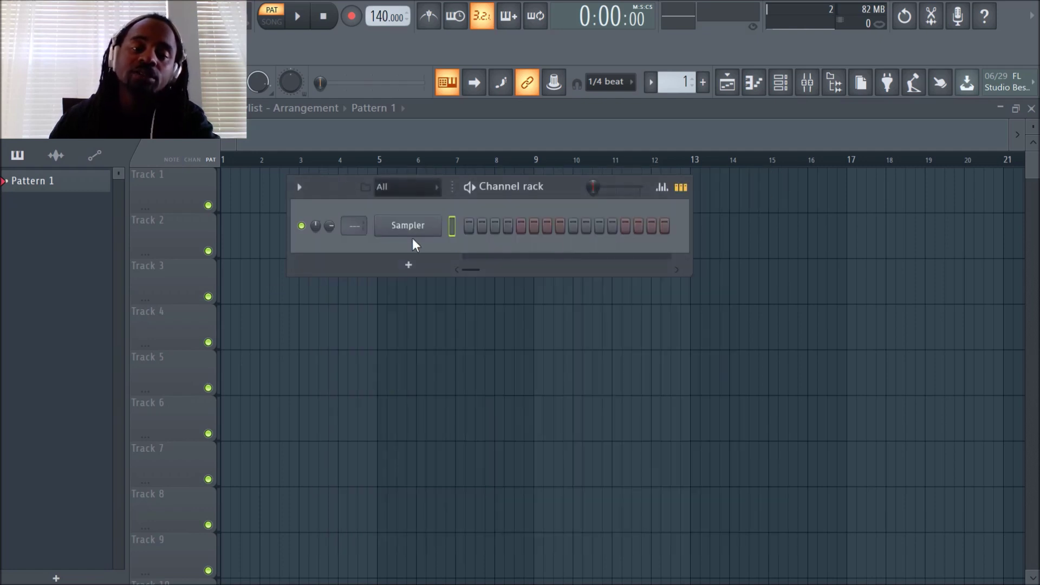
Replace the Sampler channel with Sylenth1 and lower the Sylenth1 window slightly.
right_click(431, 234)
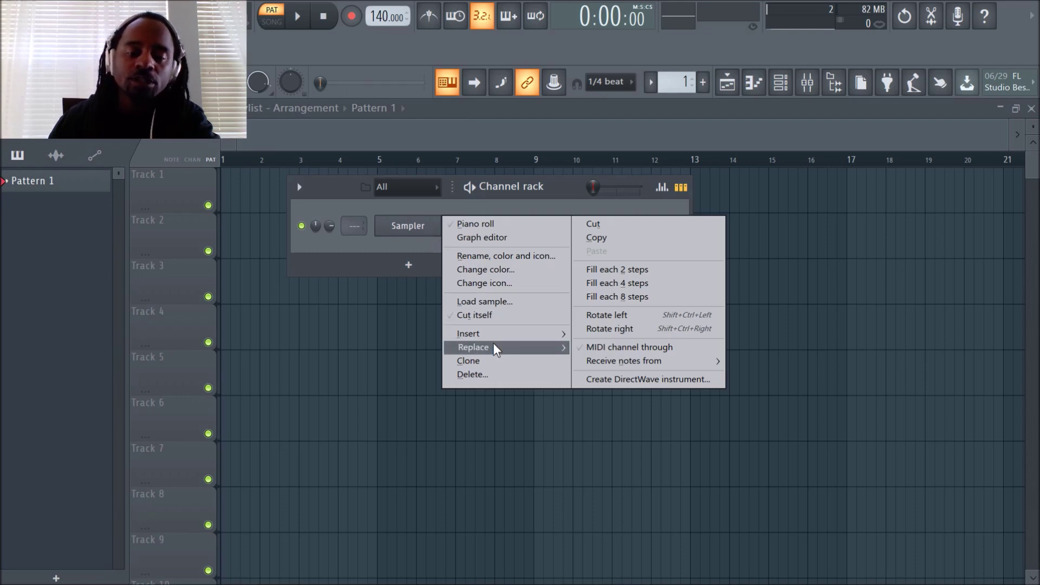
mouse_move(494, 349)
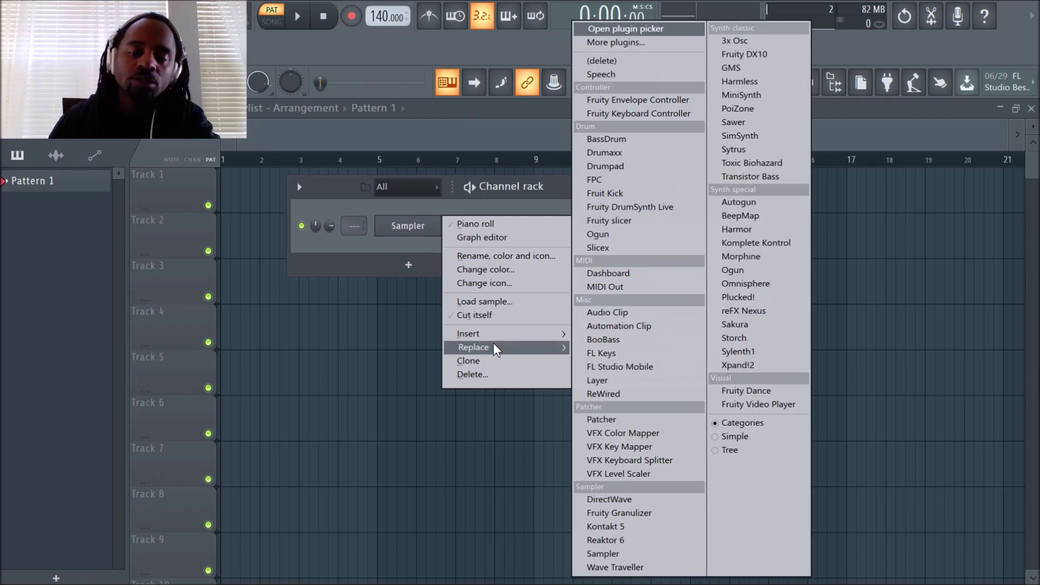
left_click(748, 351)
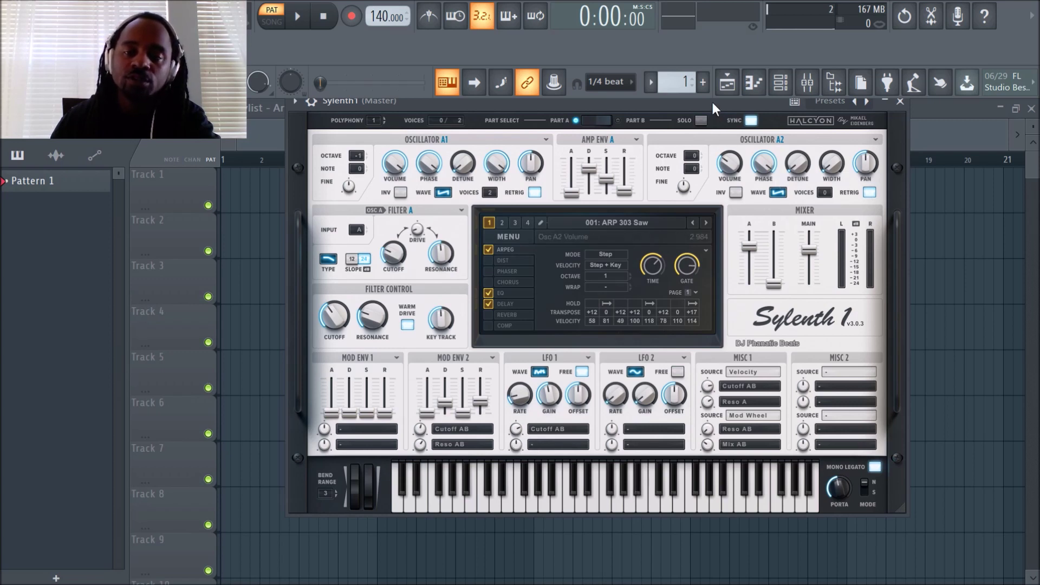
left_click_drag(689, 110, 689, 140)
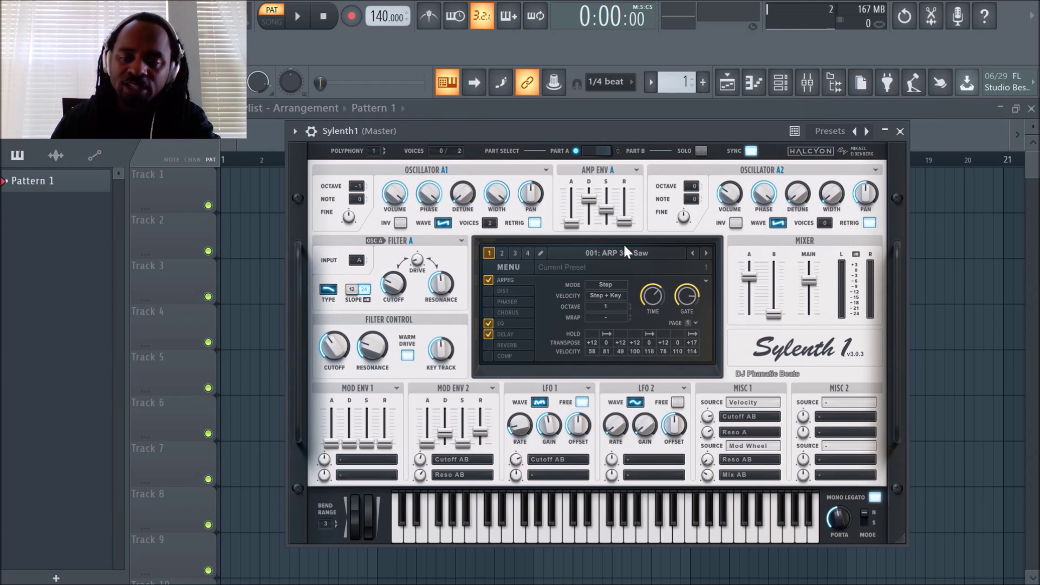
left_click(525, 535)
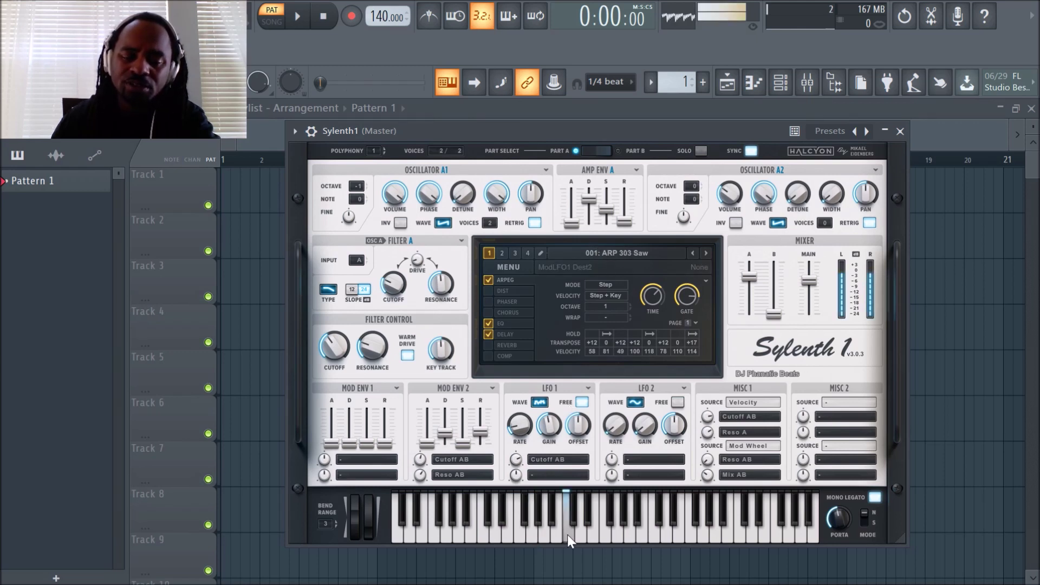
left_click(567, 534)
left_click(602, 539)
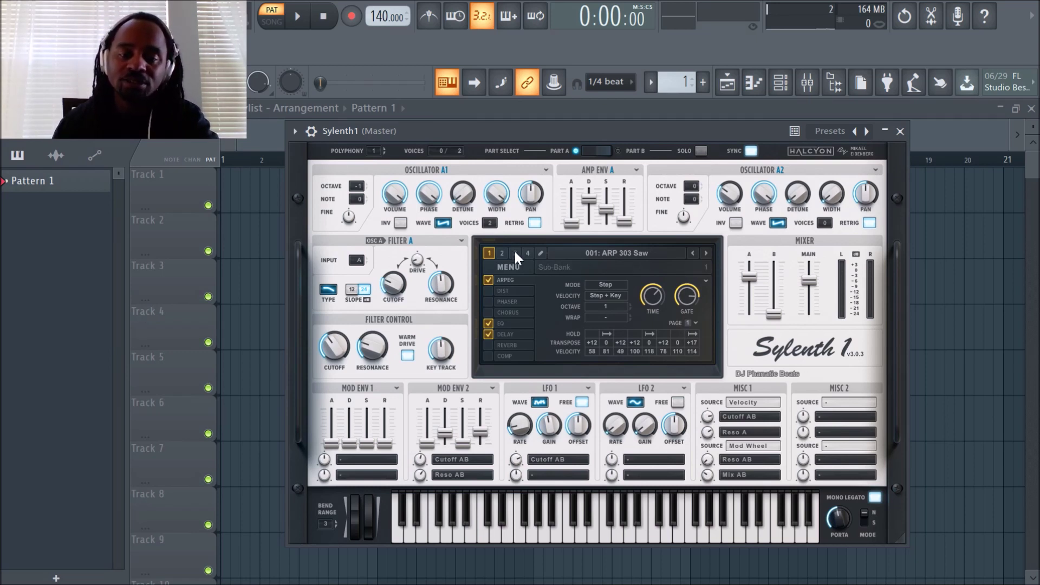
Load and audition the LD Double HP preset, then step to and audition LD Greasy.
left_click(295, 131)
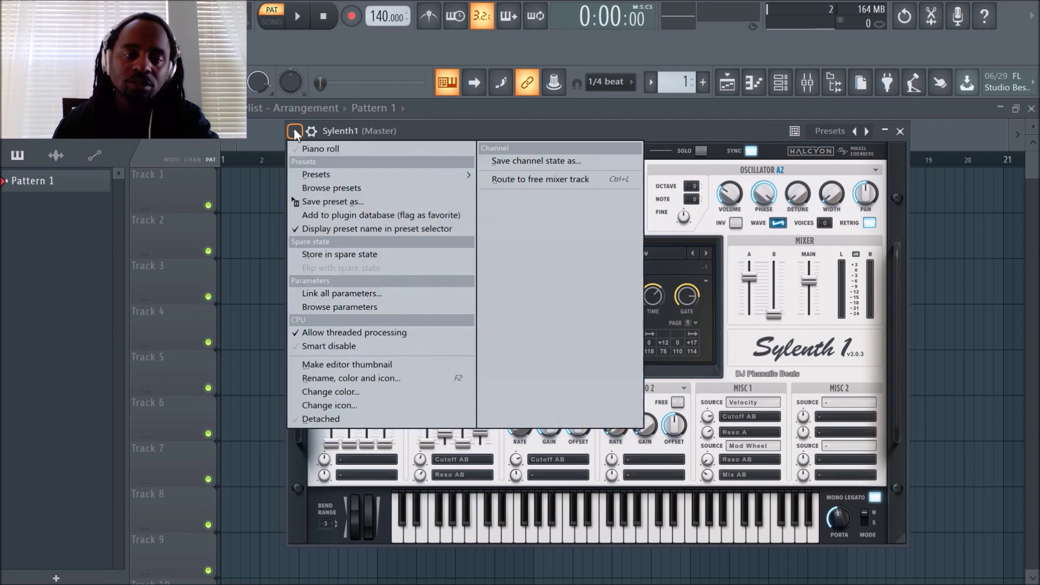
mouse_move(308, 168)
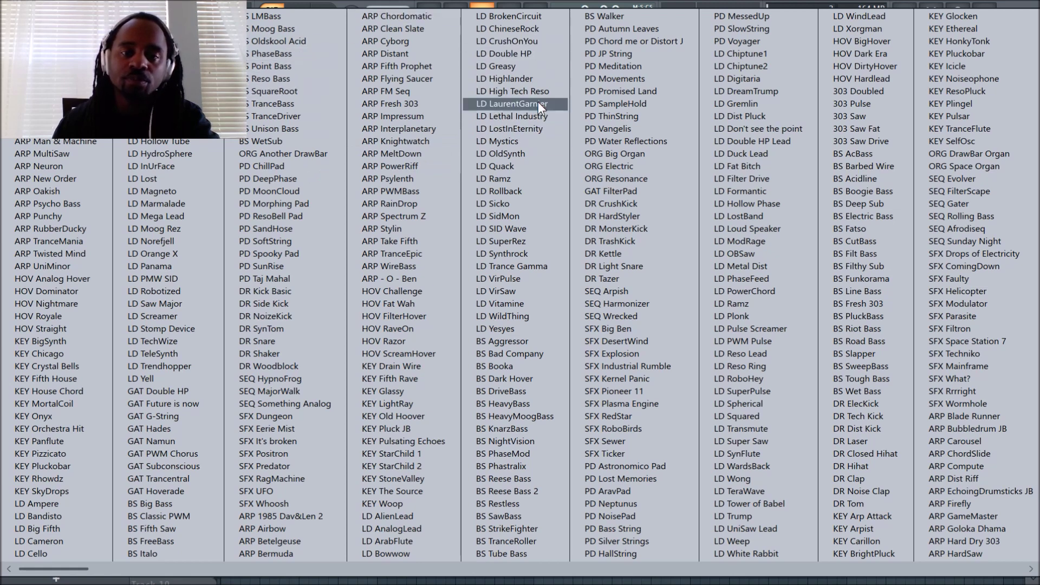
left_click(503, 55)
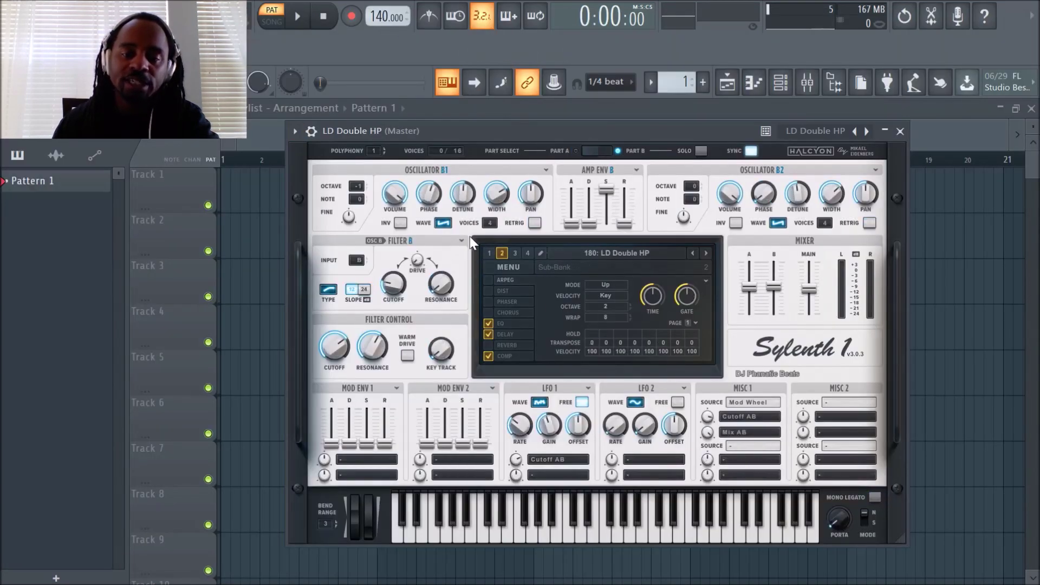
mouse_move(531, 534)
left_mouse_down()
mouse_move(707, 535)
mouse_move(572, 531)
left_mouse_up()
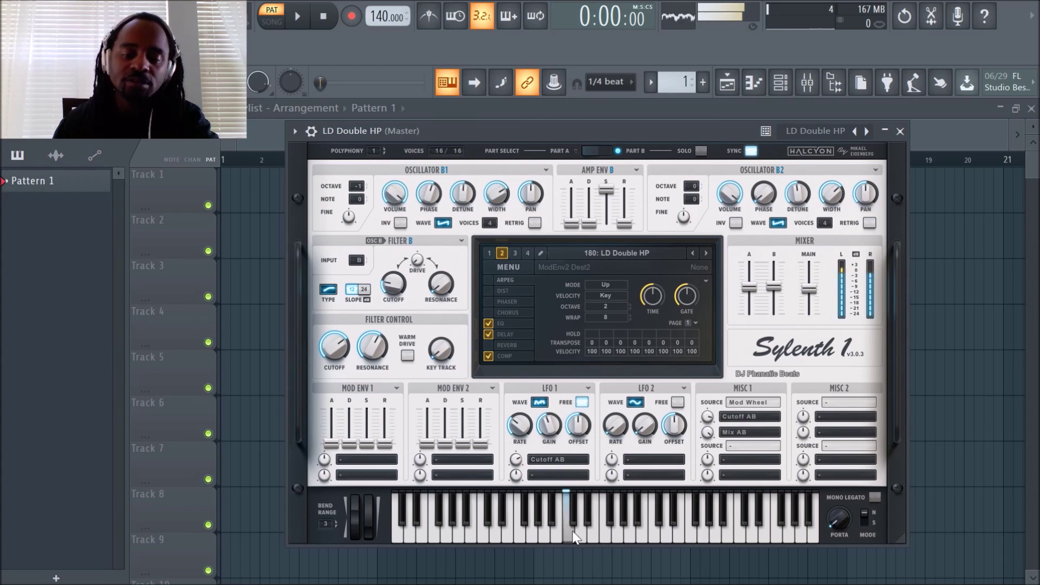
left_click(704, 253)
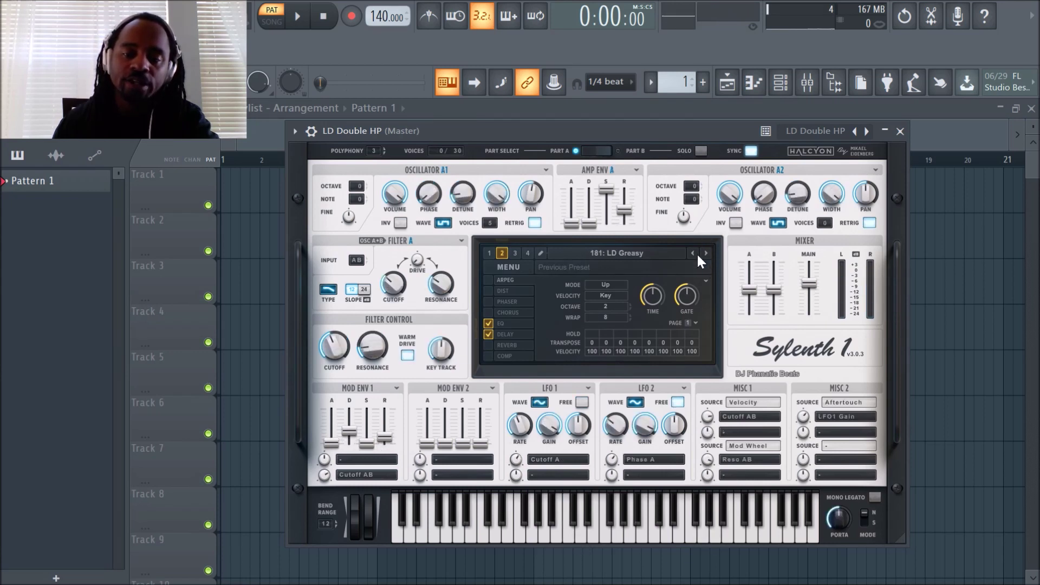
mouse_move(588, 531)
left_mouse_down()
mouse_move(560, 531)
mouse_move(714, 534)
mouse_move(613, 532)
mouse_move(691, 522)
mouse_move(523, 526)
left_mouse_up()
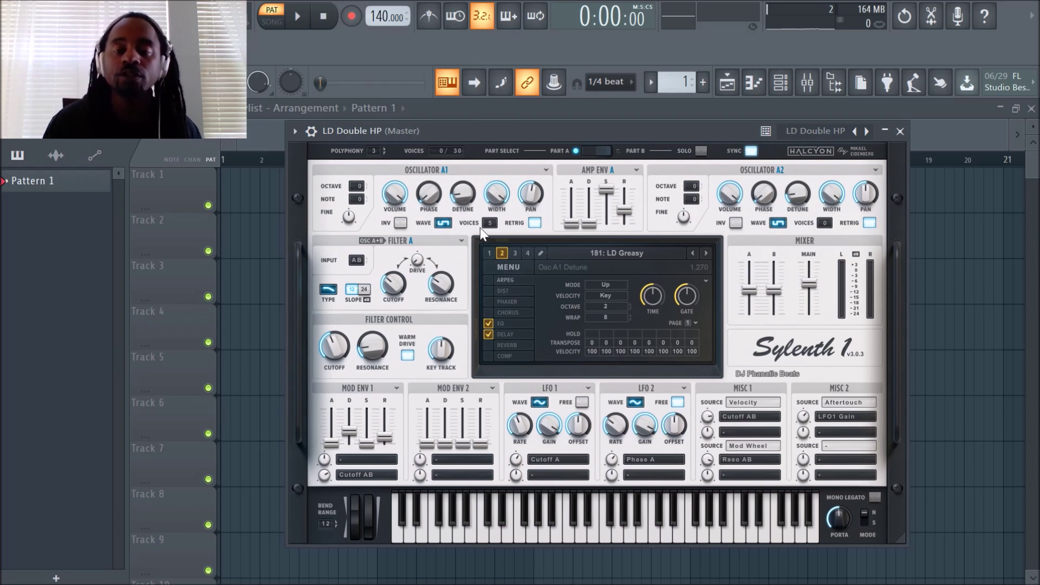
Open MENU in Sylenth1's display to show its preset and bank options.
left_click(509, 267)
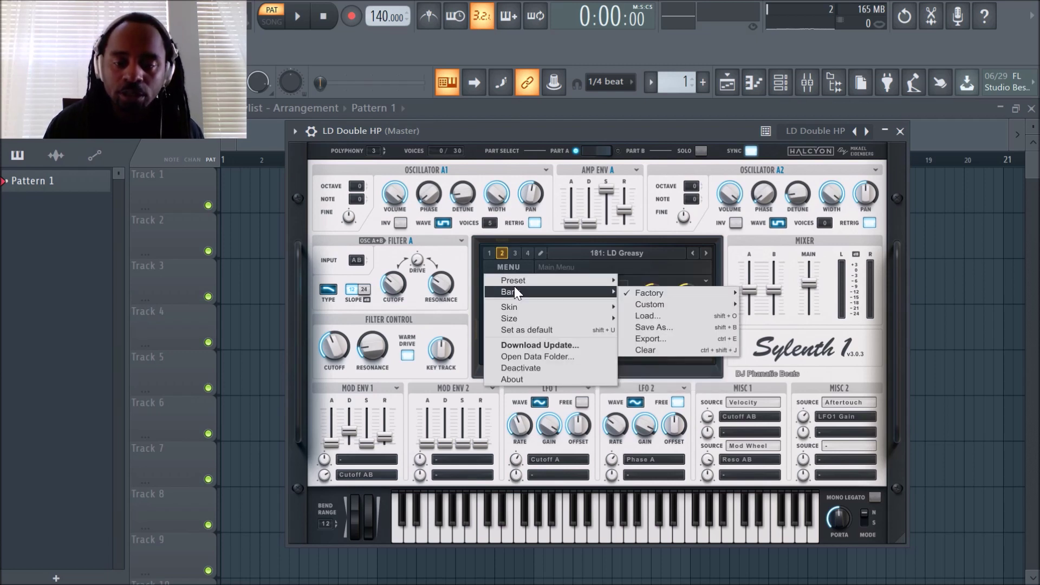
Choose Preset > Load... from Sylenth1's menu to open the preset file dialog.
mouse_move(518, 277)
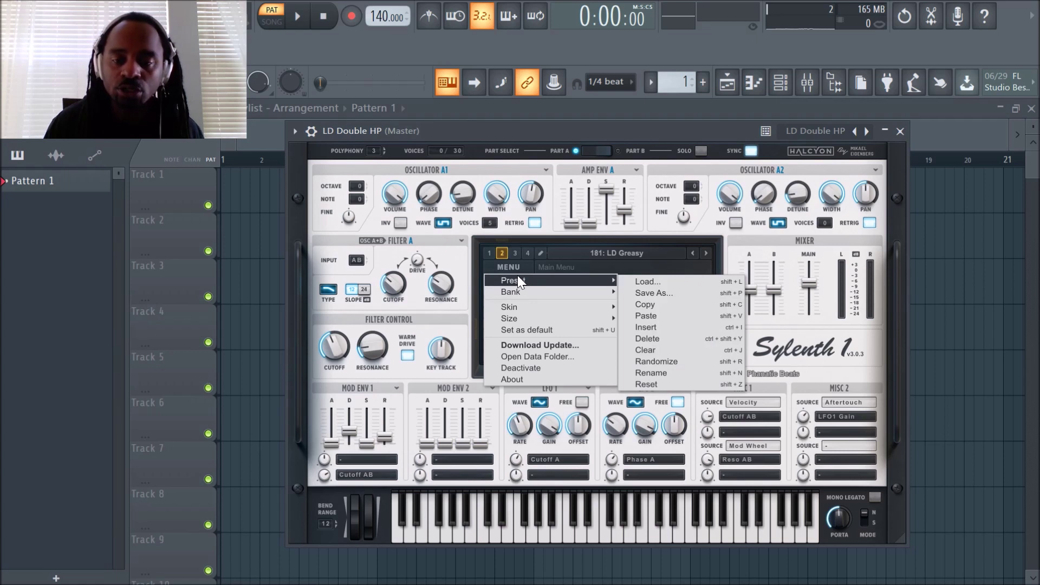
left_click(649, 281)
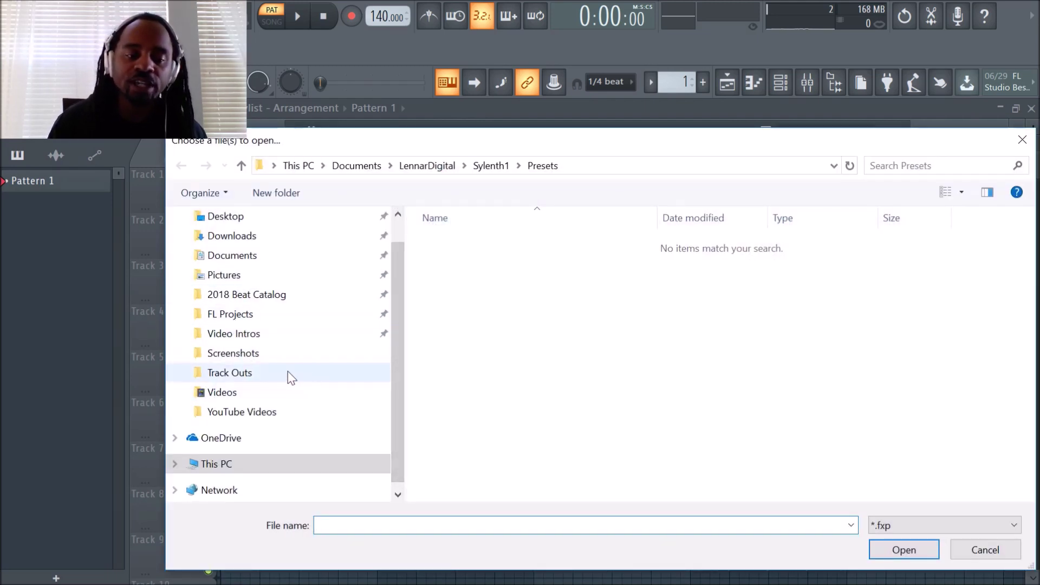
Expand This PC > Music > My FL Studio Sounds in the dialog's folder tree.
scroll(287, 369, "down", 1)
scroll(287, 368, "up", 2)
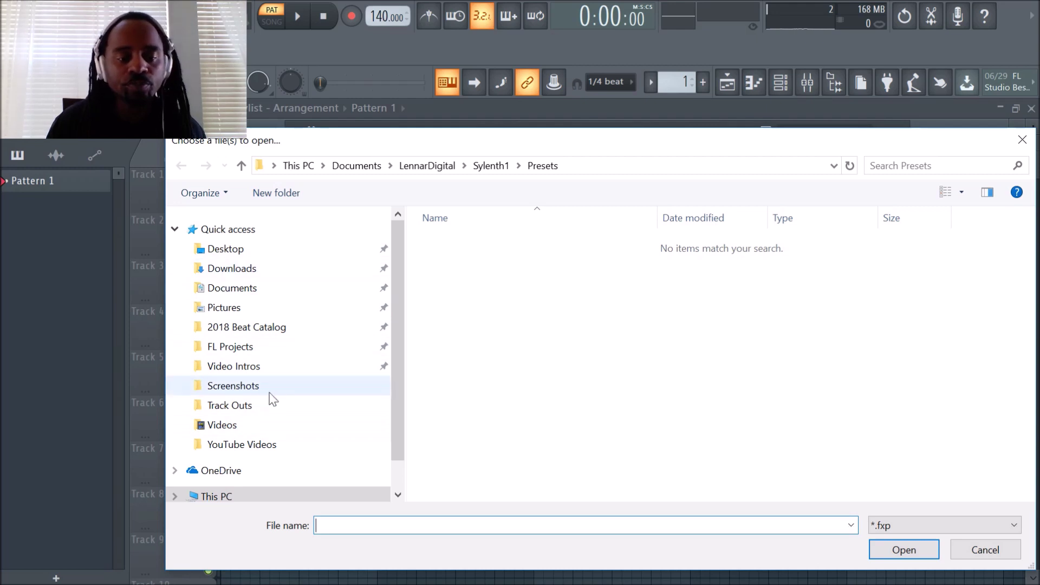
scroll(273, 399, "down", 1)
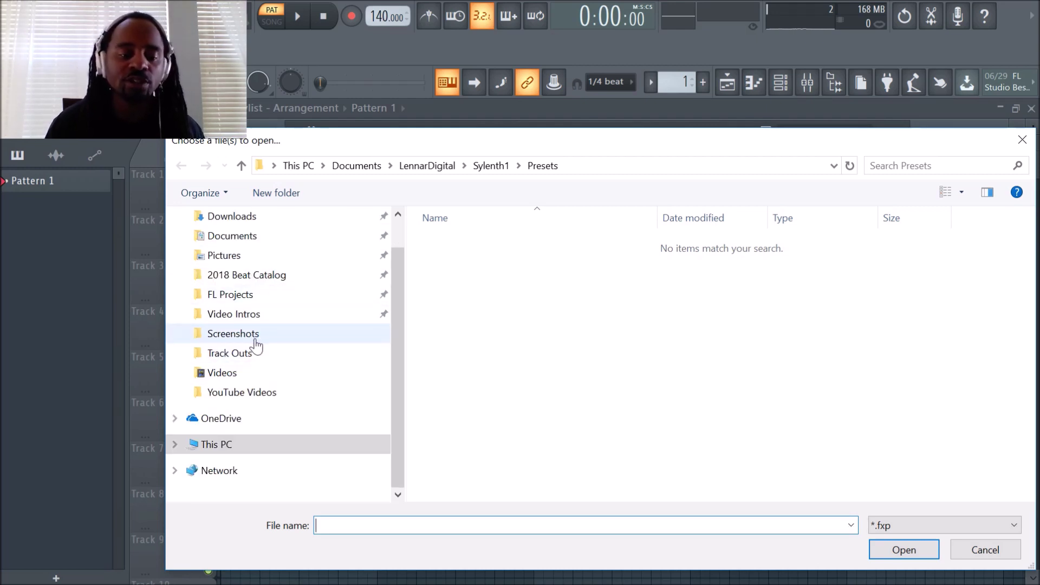
scroll(233, 335, "up", 1)
scroll(220, 340, "up", 1)
scroll(205, 379, "down", 2)
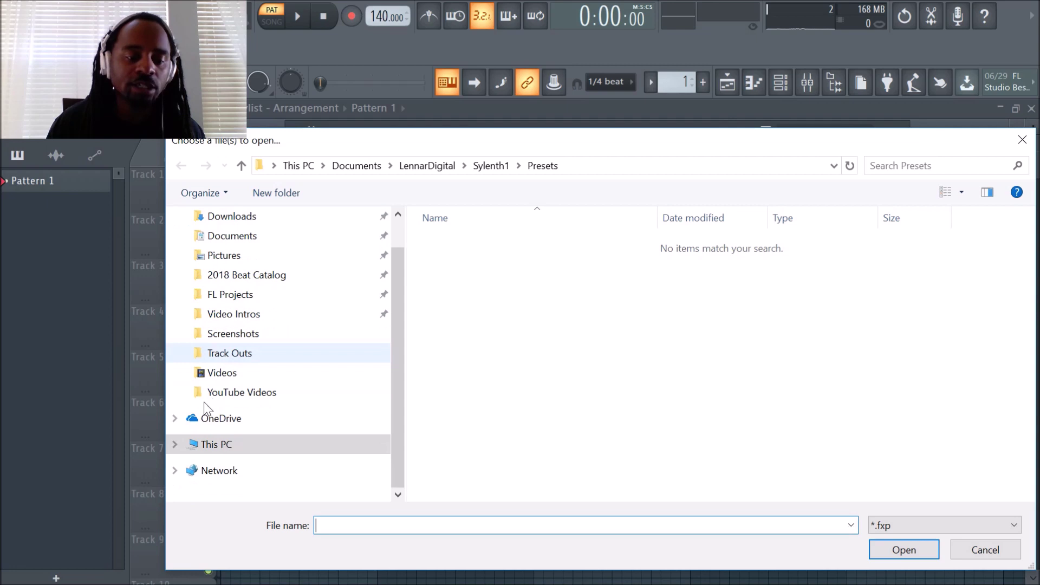
left_click(174, 445)
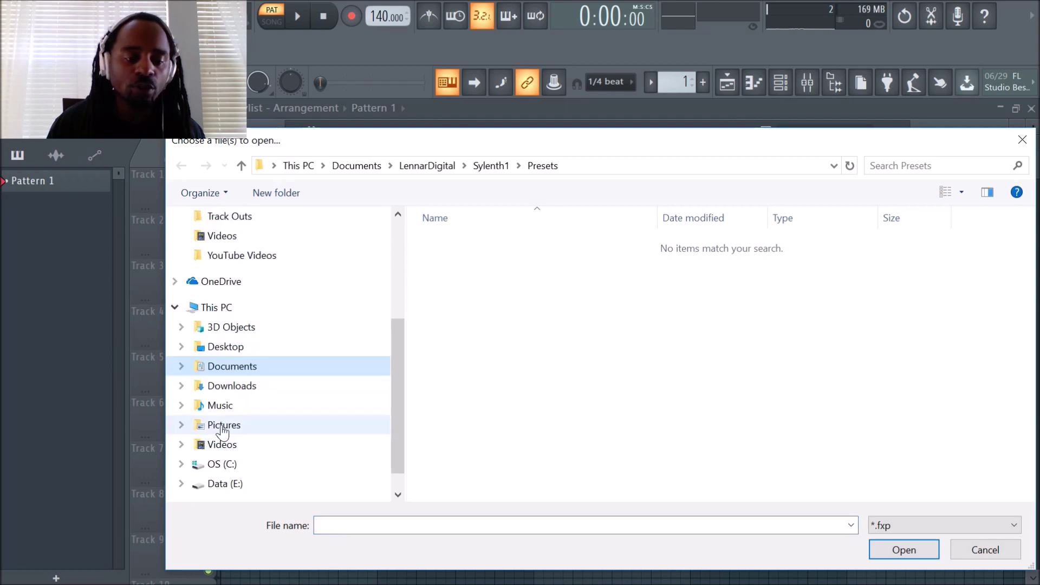
left_click(181, 405)
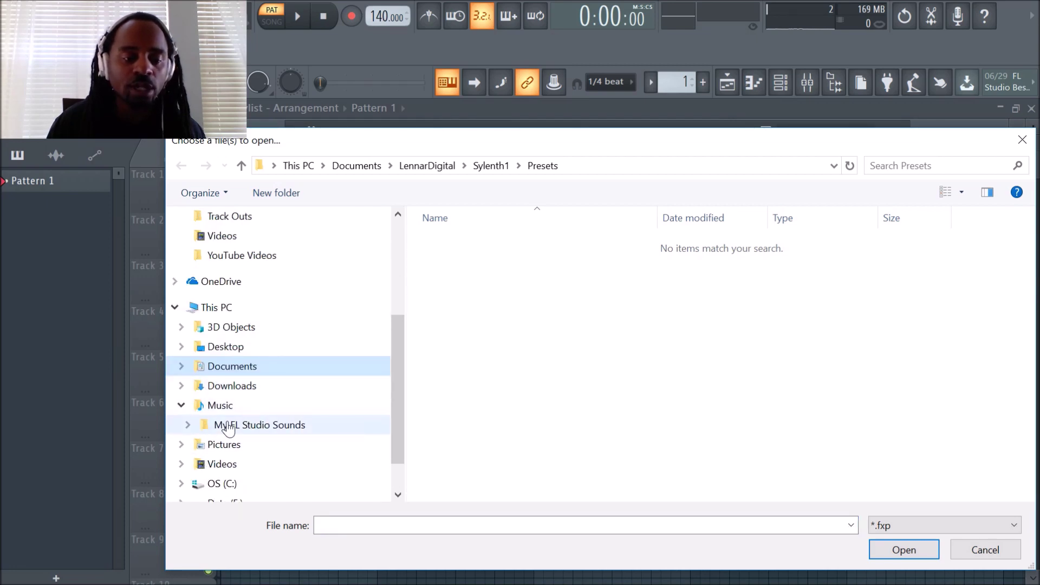
left_click(188, 425)
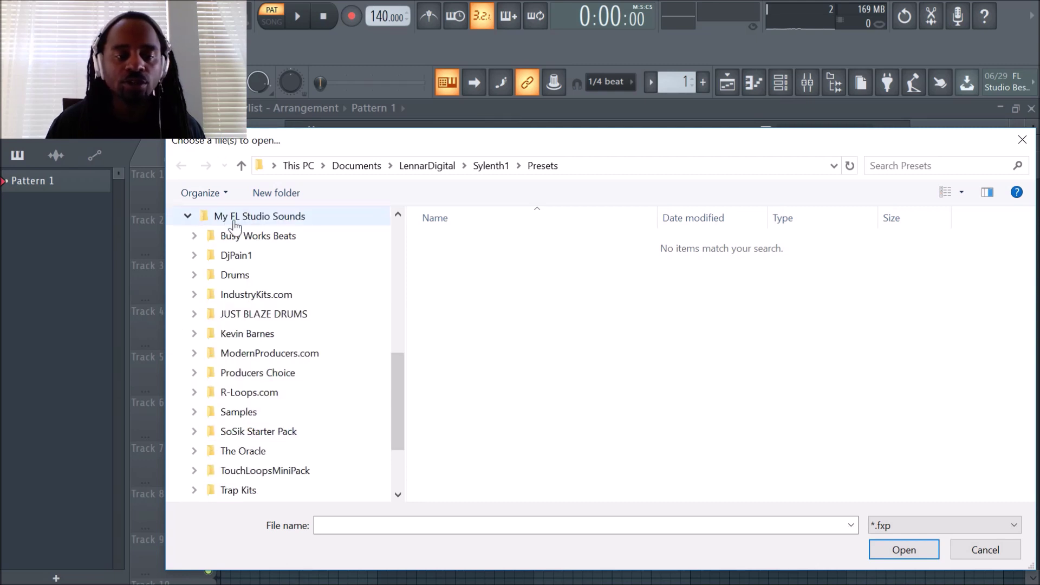
Expand the ModernProducers.com folder to reveal its packs.
scroll(267, 332, "down", 1)
scroll(274, 308, "up", 1)
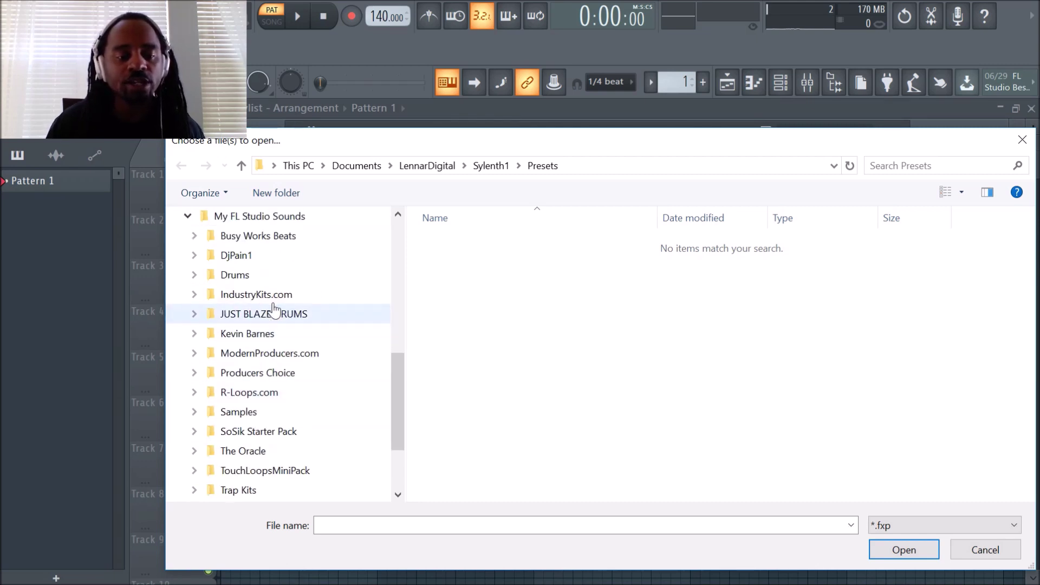
scroll(273, 309, "down", 1)
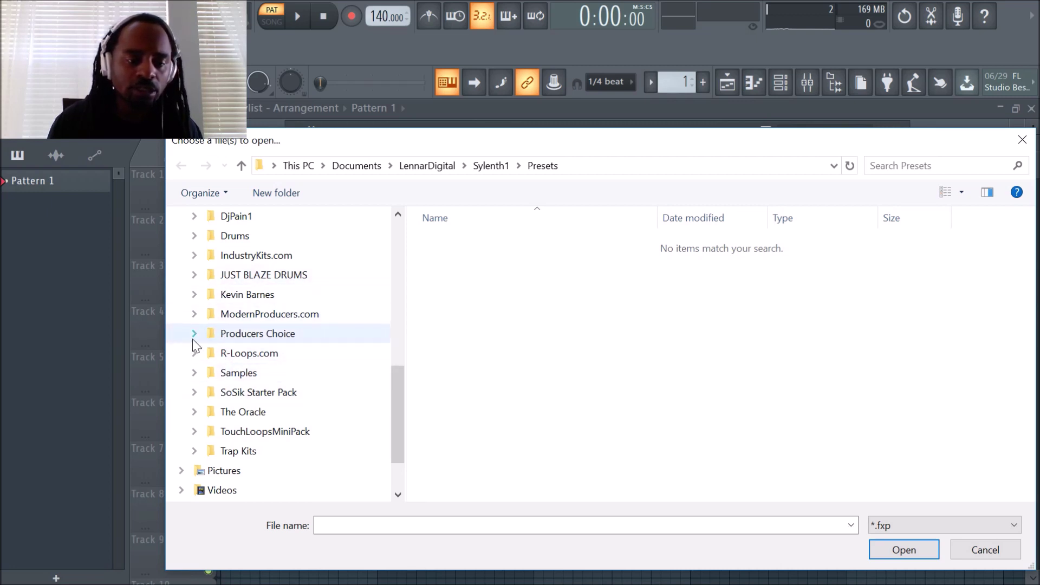
left_click(193, 315)
Scroll the pack list and peek into the OVO Future RnB V.1 and OVO Sounds drum kit folders.
scroll(246, 332, "down", 3)
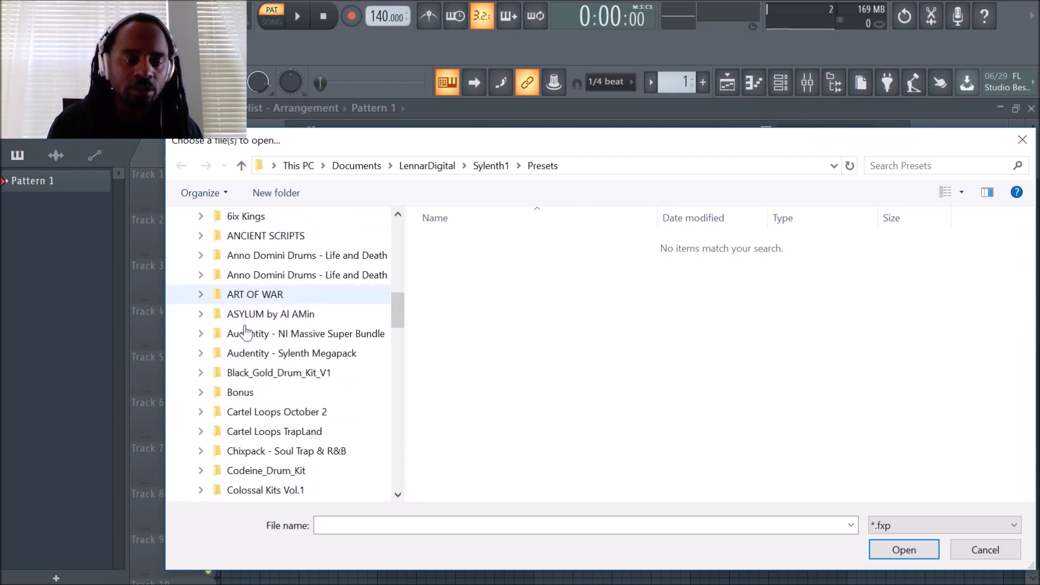
scroll(246, 331, "down", 1)
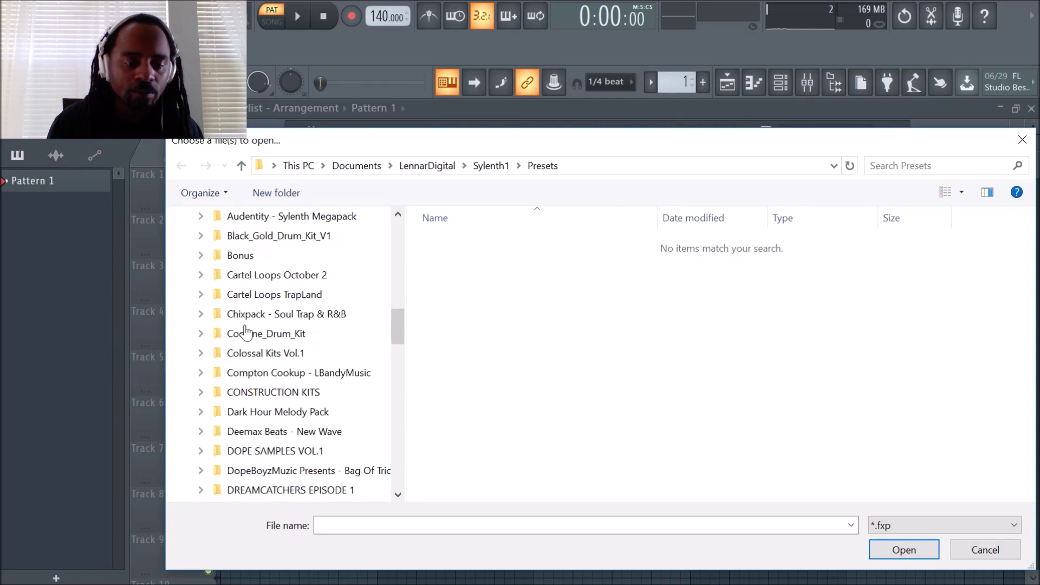
scroll(245, 332, "down", 2)
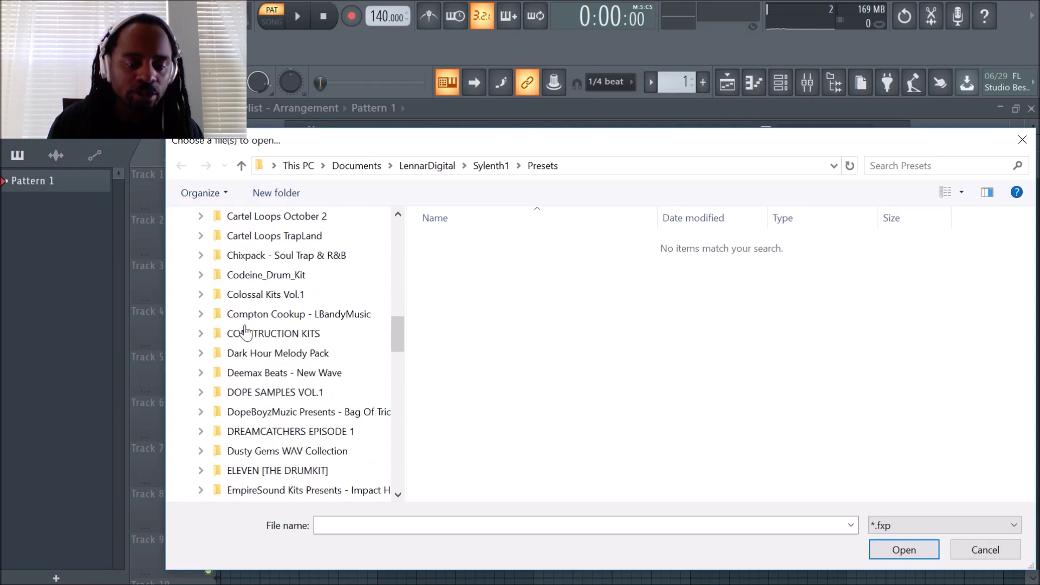
scroll(245, 332, "down", 4)
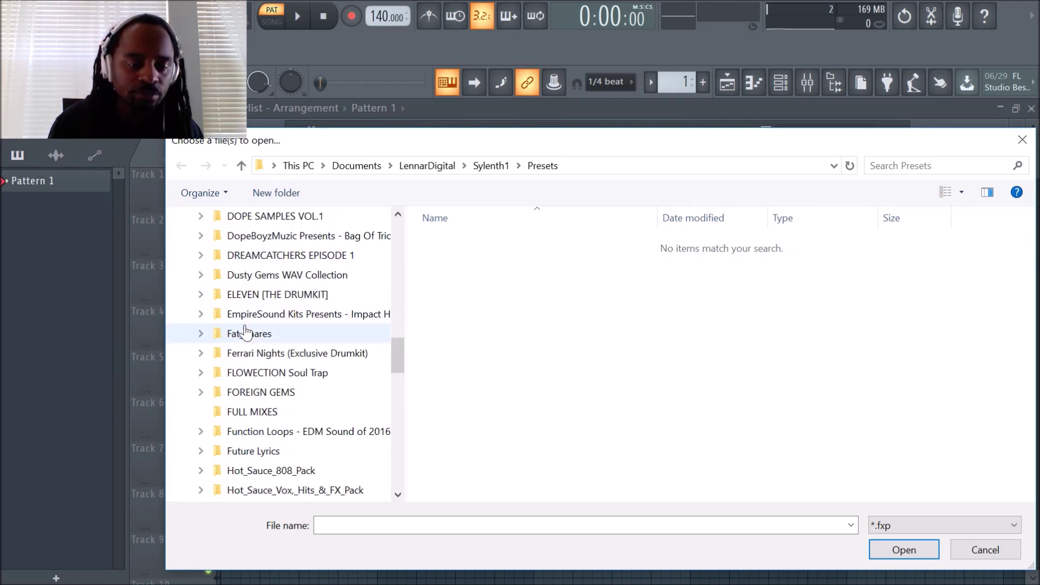
scroll(246, 328, "down", 2)
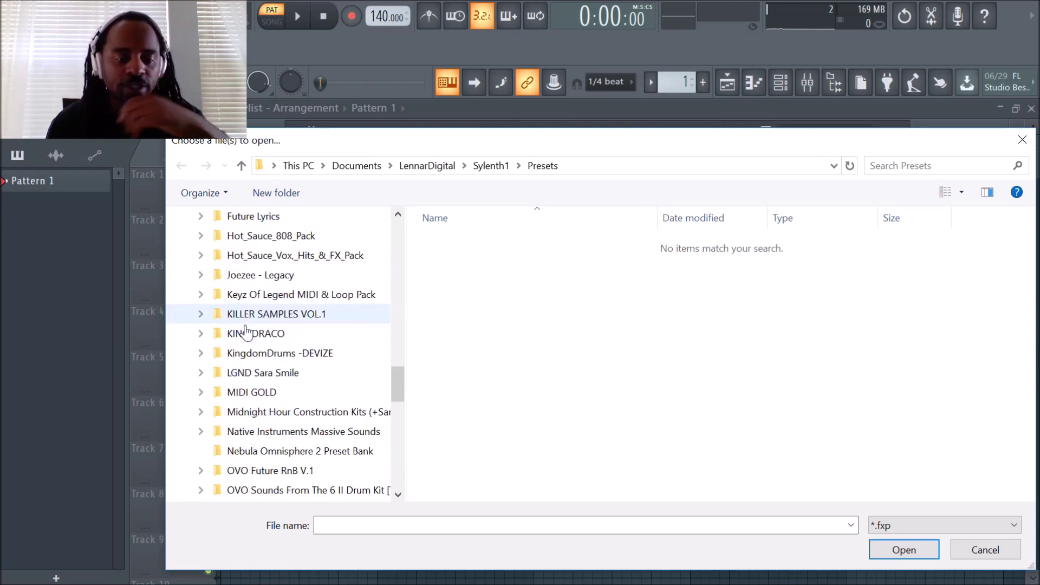
scroll(249, 323, "down", 1)
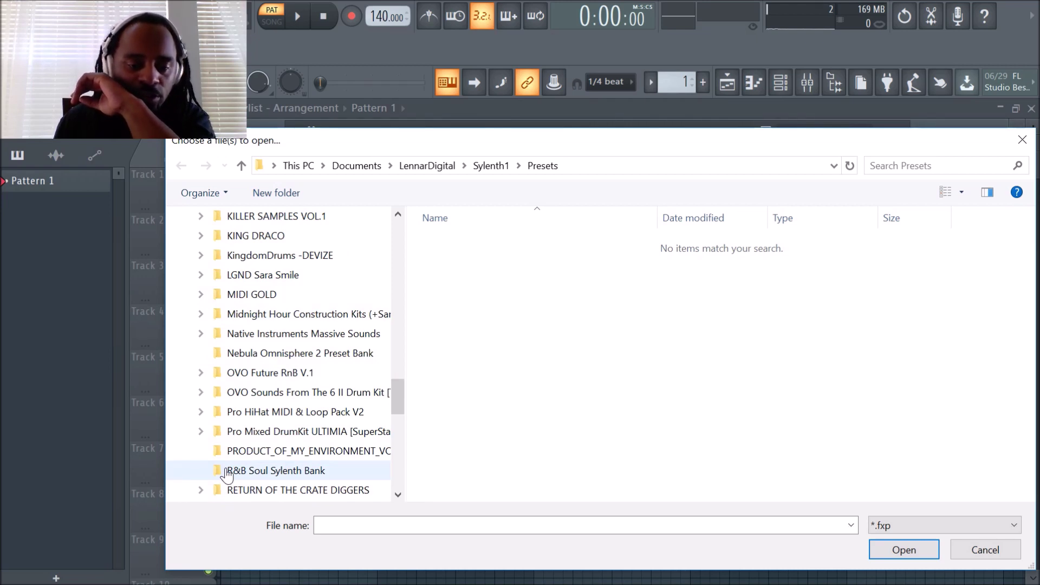
left_click(200, 374)
left_click(199, 375)
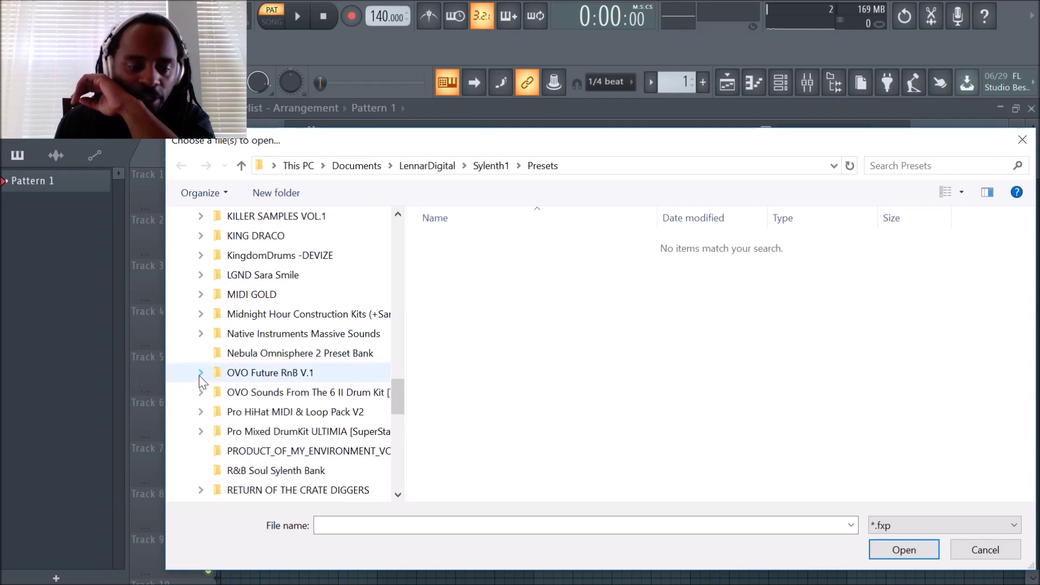
left_click(204, 387)
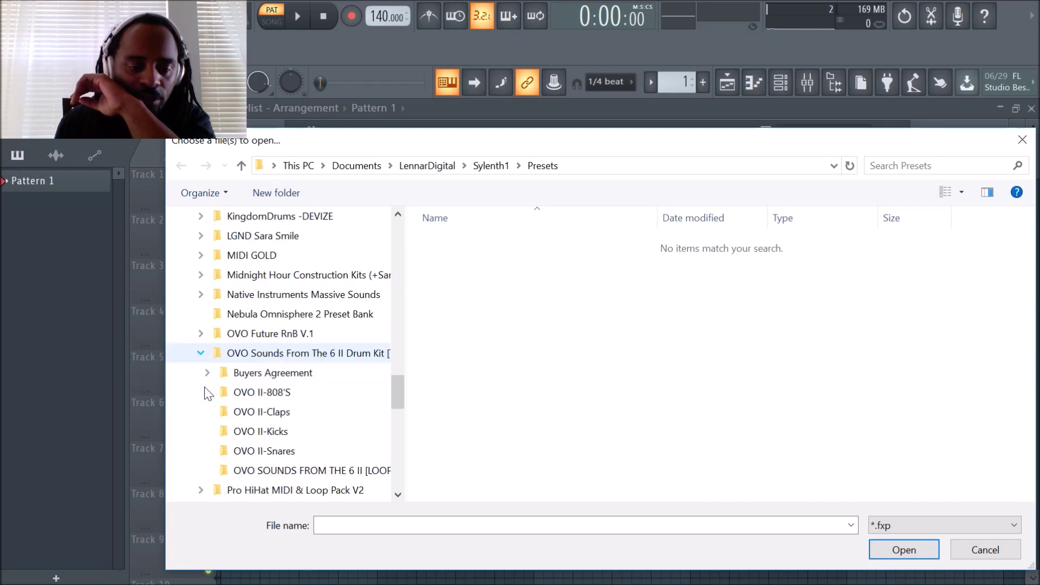
left_click(201, 353)
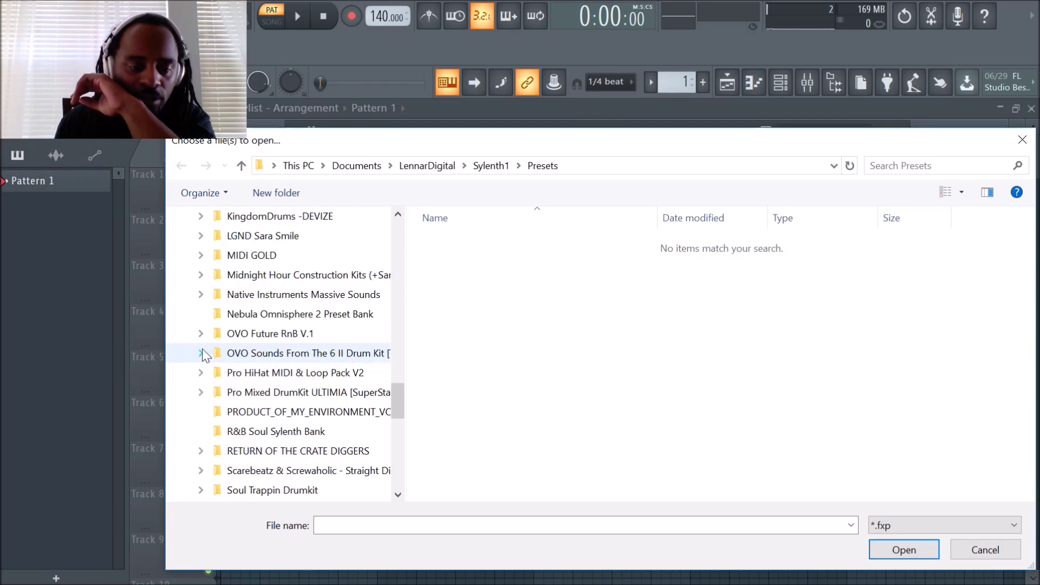
Look inside R&B Soul Sylenth Bank and RETURN OF THE CRATE DIGGERS, then cancel the dialog.
scroll(262, 368, "down", 1)
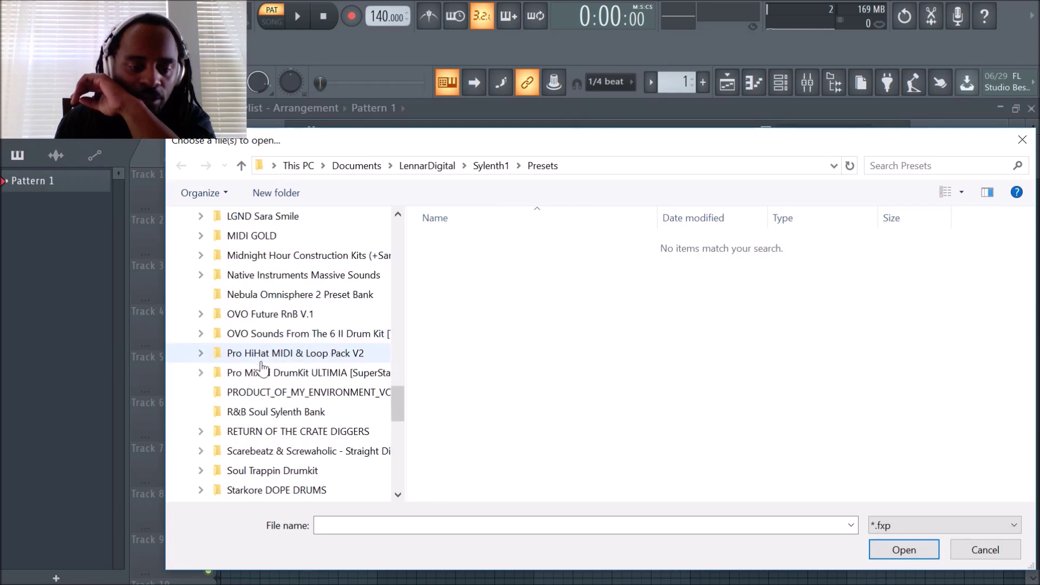
left_click(241, 421)
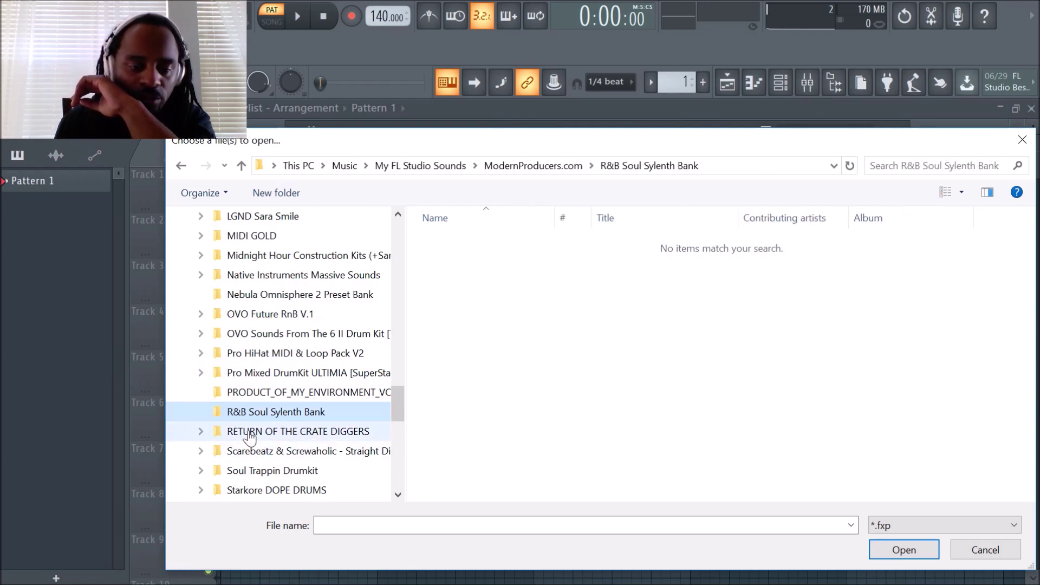
left_click(247, 393)
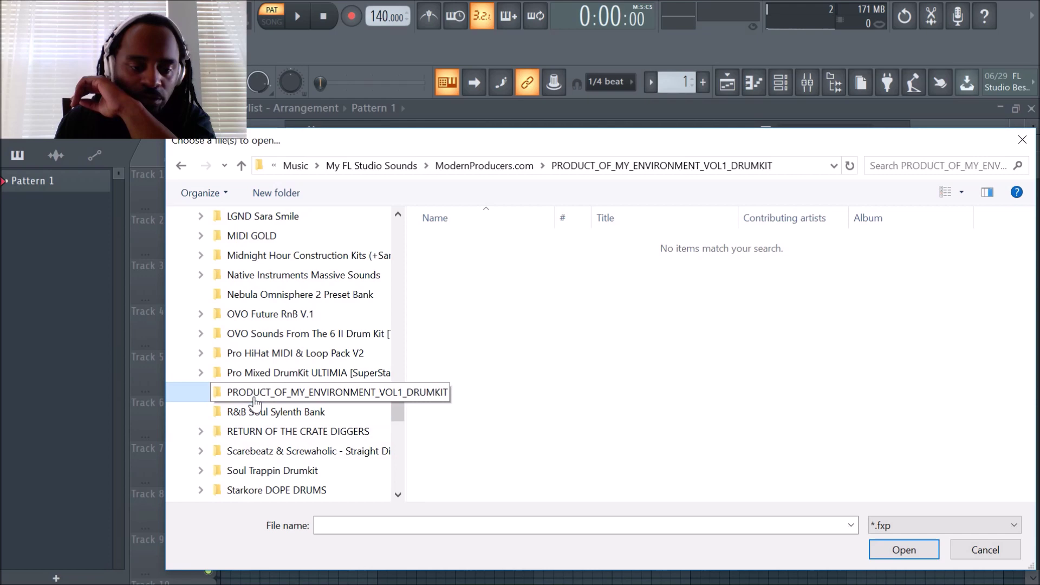
left_click(200, 432)
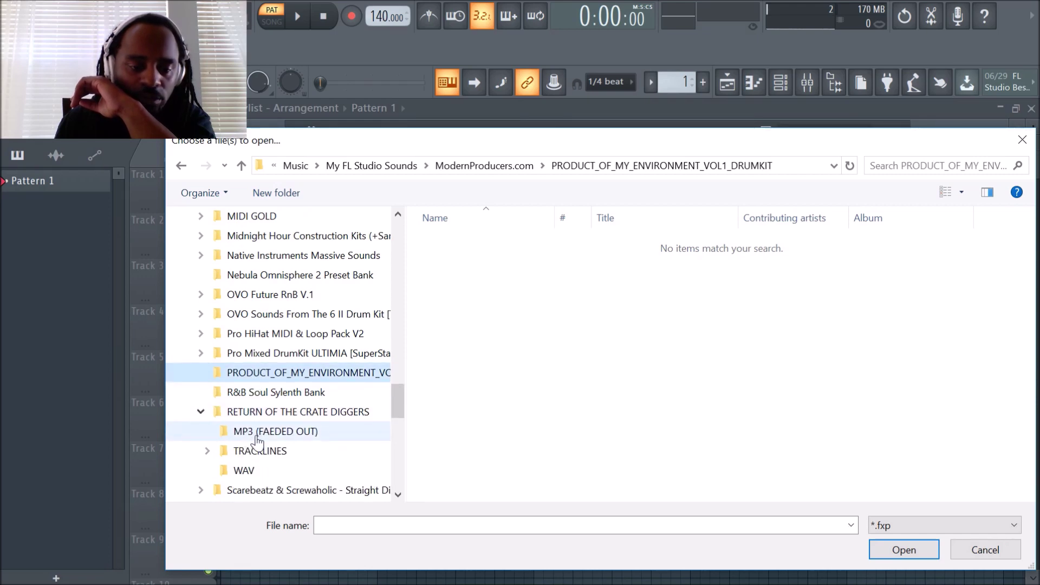
left_click(978, 550)
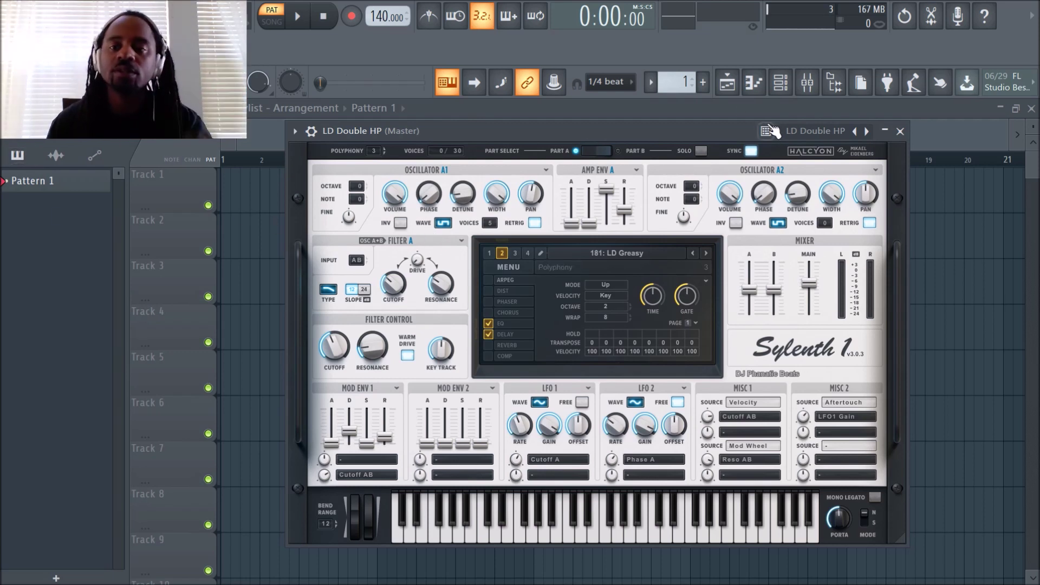
Close Sylenth1, show the pattern list, and open the browser at My FL Studio Sounds.
left_click(56, 156)
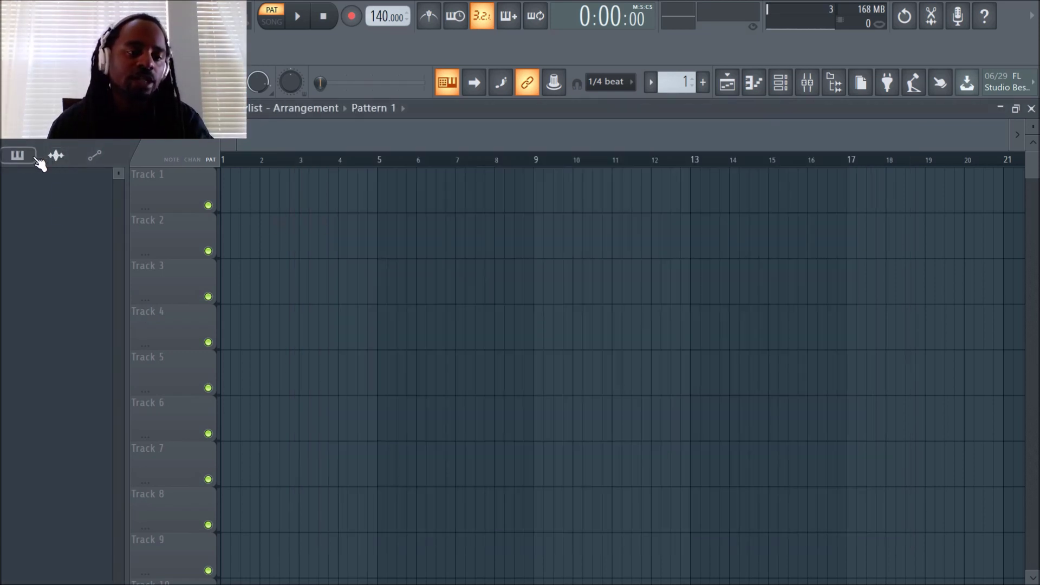
left_click(18, 157)
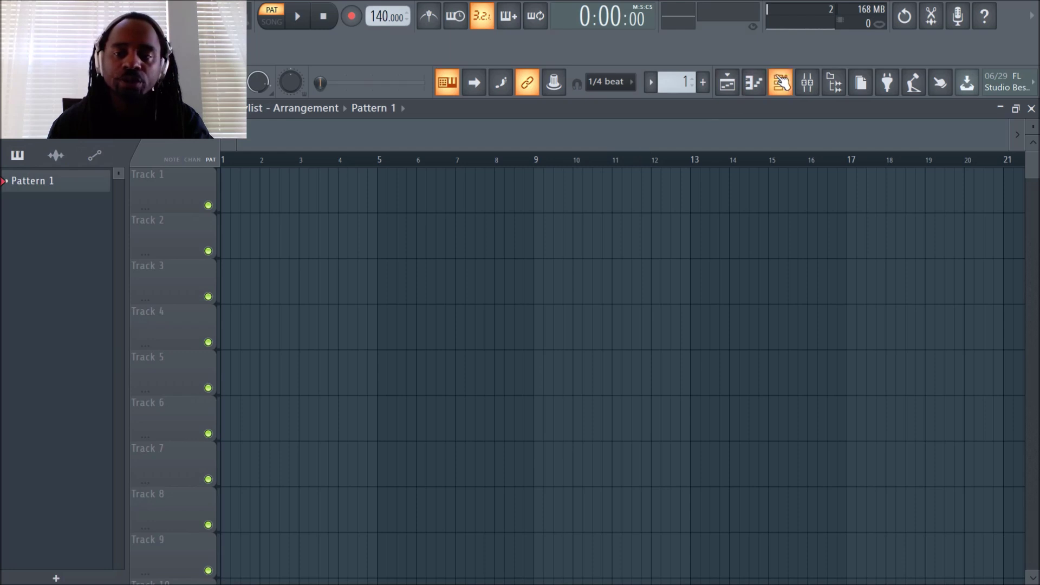
left_click(834, 84)
scroll(98, 287, "up", 5)
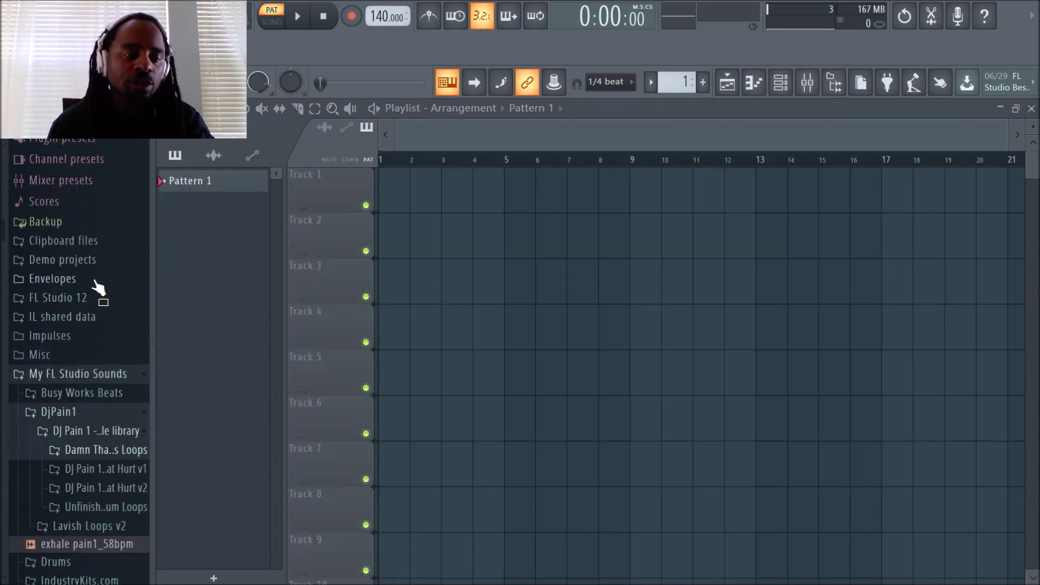
scroll(71, 401, "down", 5)
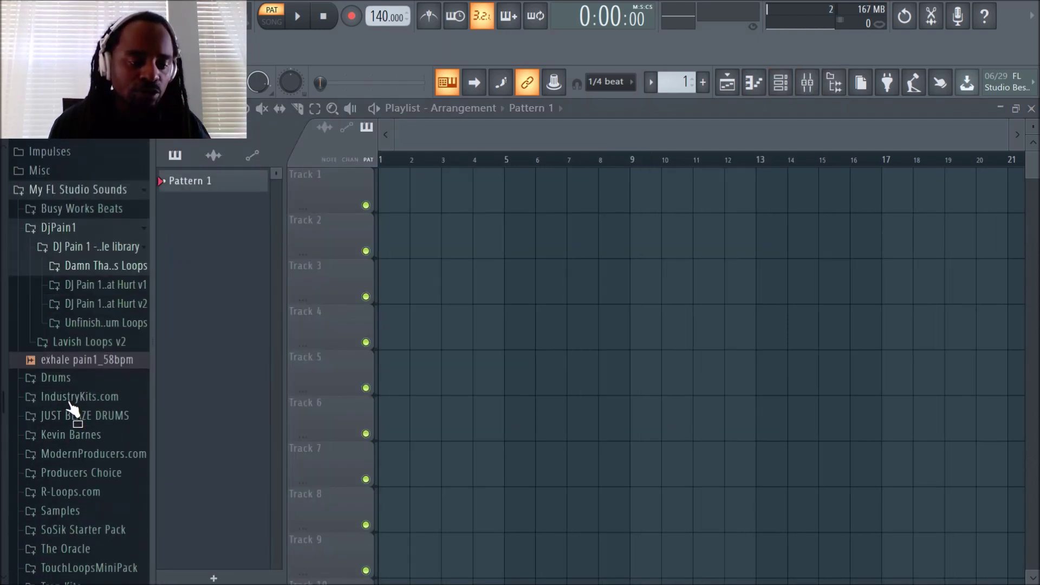
scroll(72, 401, "up", 3)
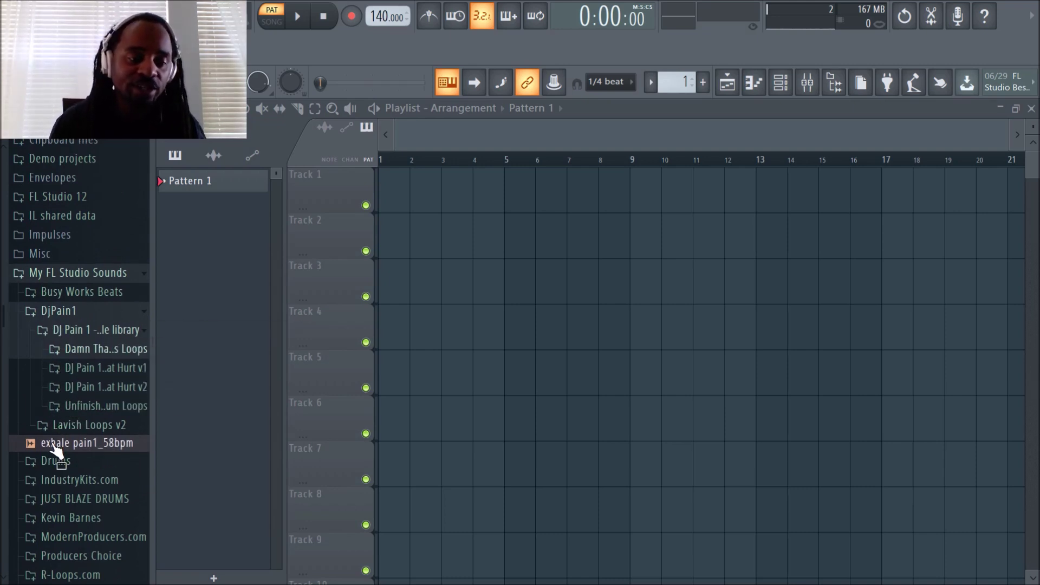
Collapse DjPain1 and run a Smart find for 'sylenth' in the ModernProducers.com folder.
left_click(118, 310)
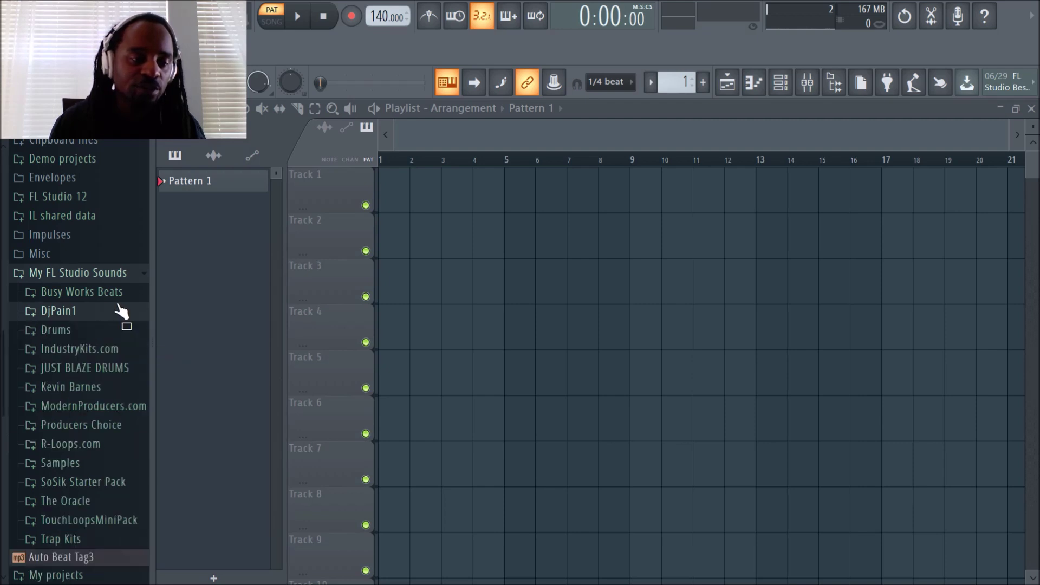
right_click(78, 405)
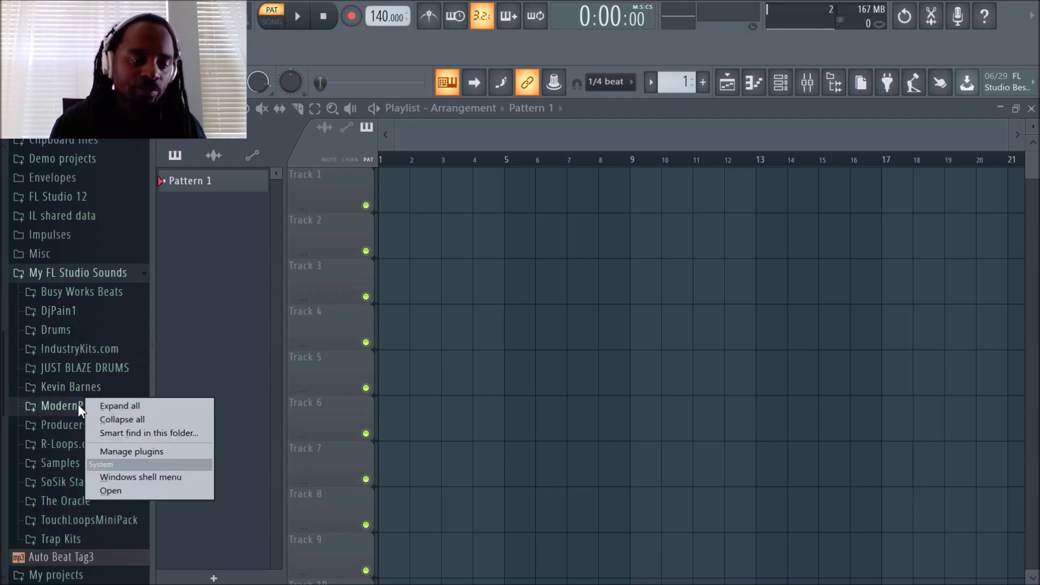
left_click(135, 432)
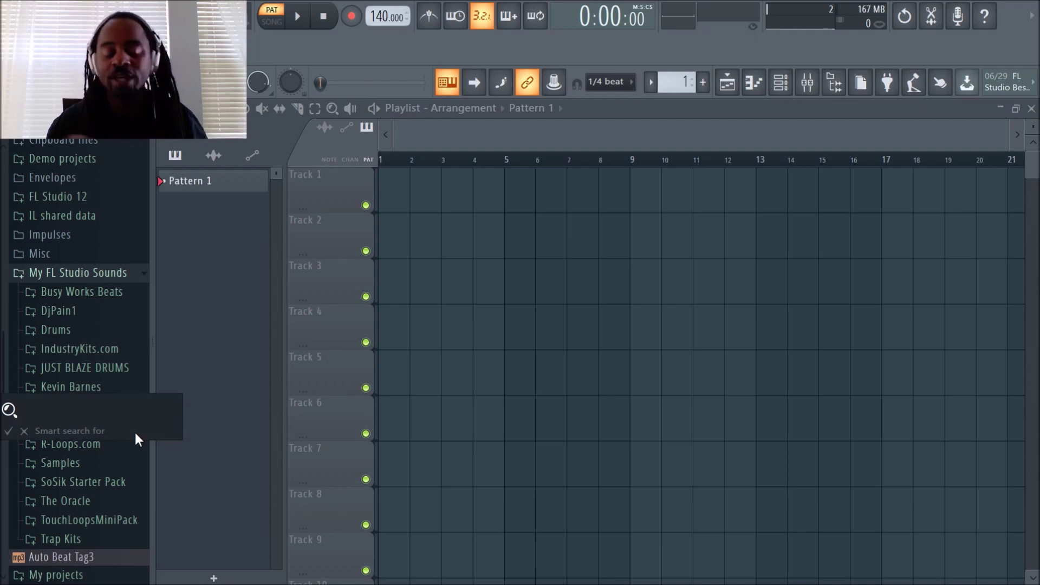
type("sylenth")
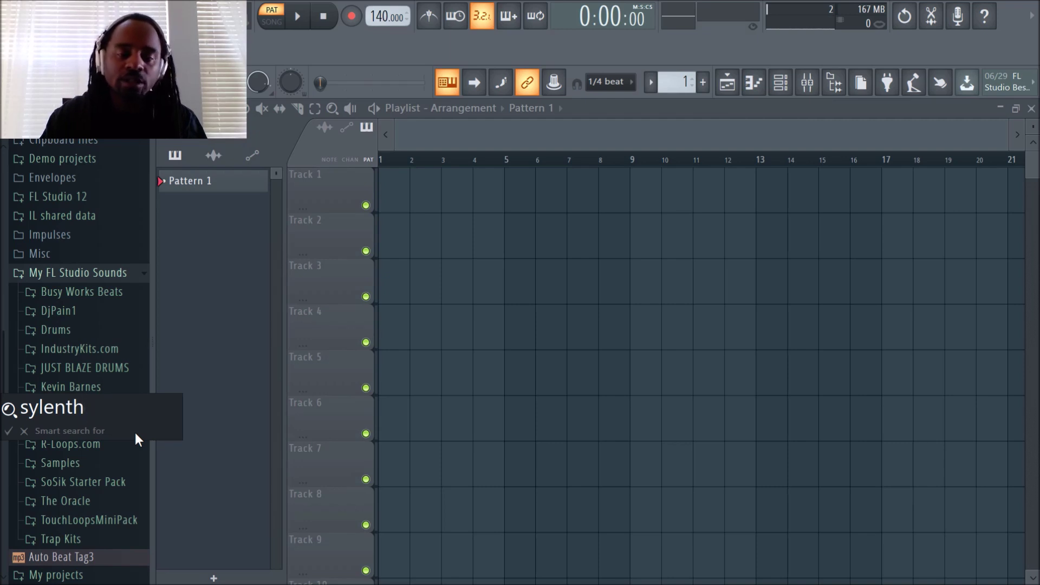
key("Return")
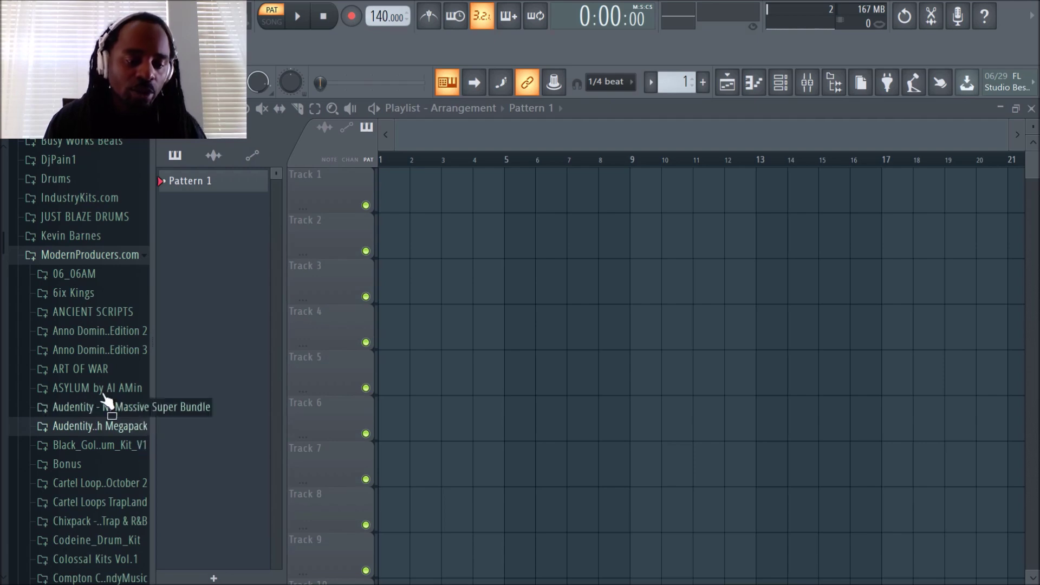
Expand both Audentity - Sylenth MegaPack folders to reveal Banks and Patches, then show the channel rack.
scroll(81, 385, "down", 12)
scroll(80, 375, "down", 4)
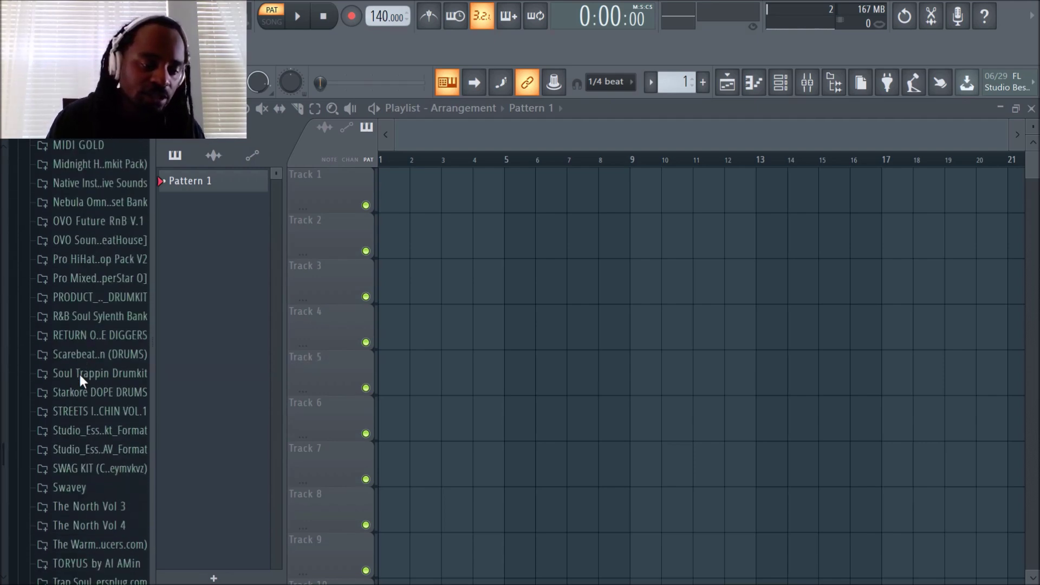
scroll(84, 382, "up", 12)
scroll(84, 382, "up", 2)
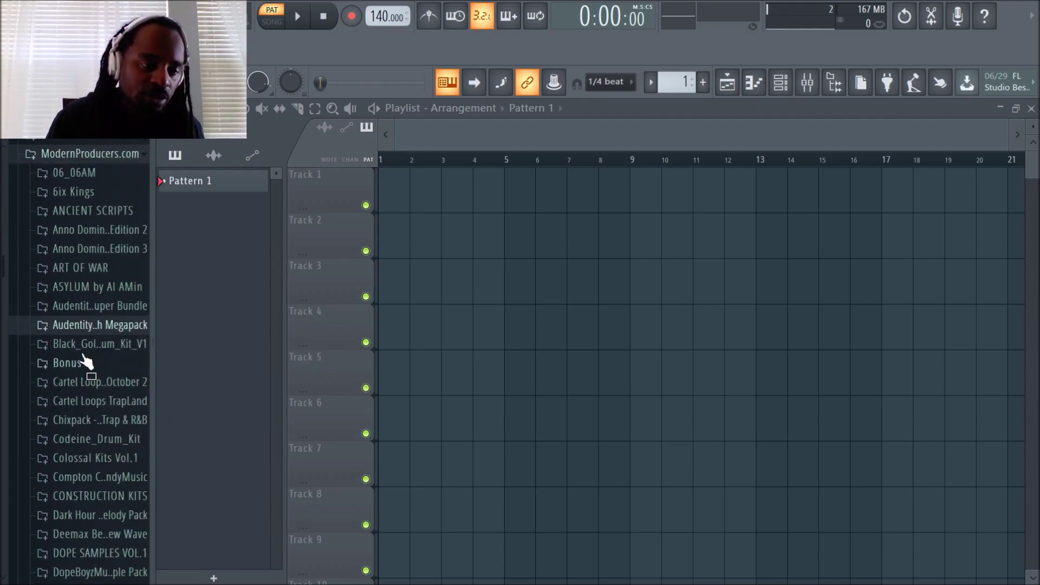
left_click(98, 332)
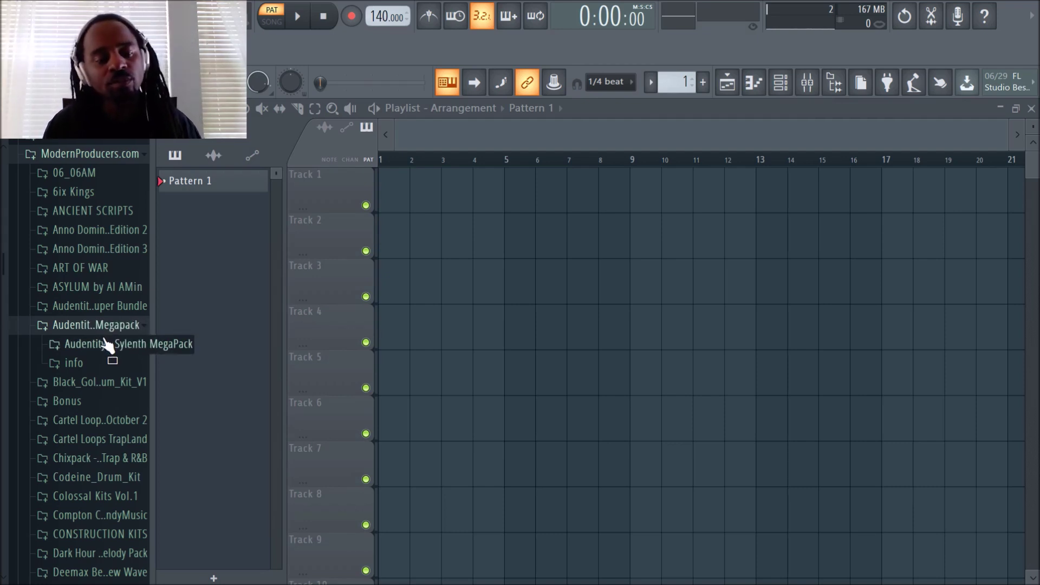
left_click(113, 352)
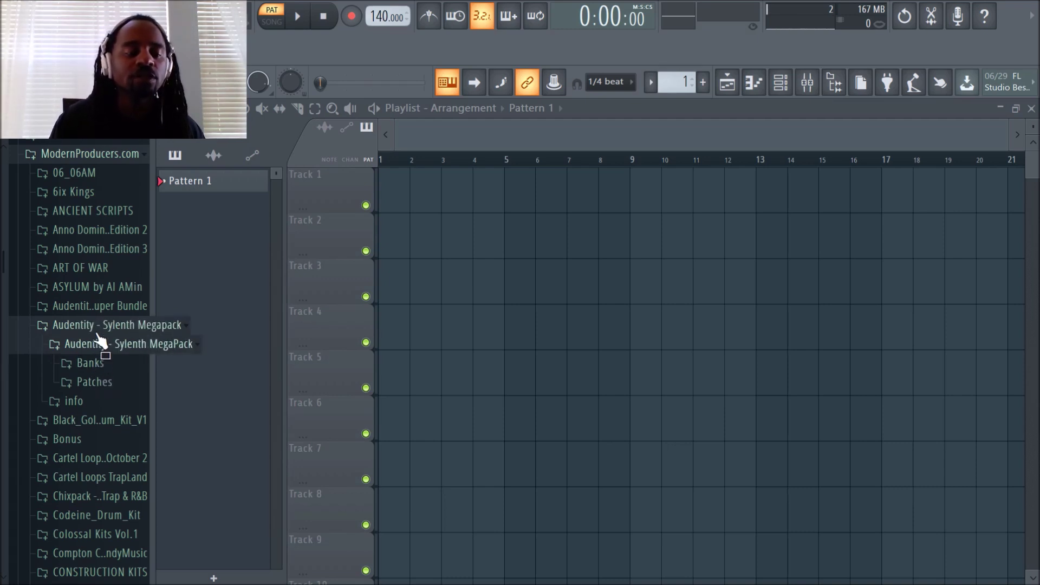
left_click(780, 83)
Open the LD Double HP Sylenth1 editor and its MENU > Preset > Load... dialog.
left_click(587, 235)
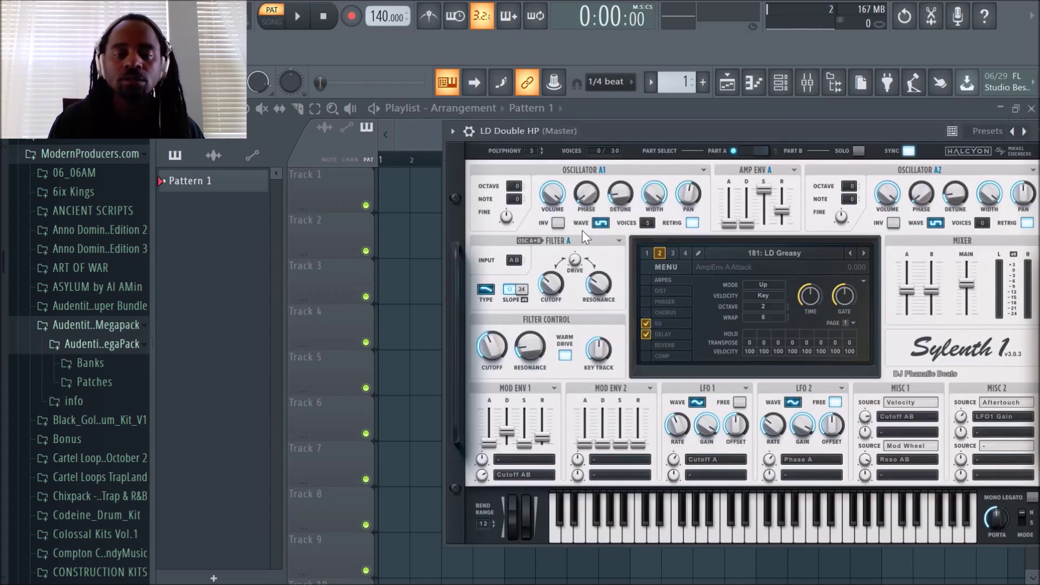
left_click(669, 266)
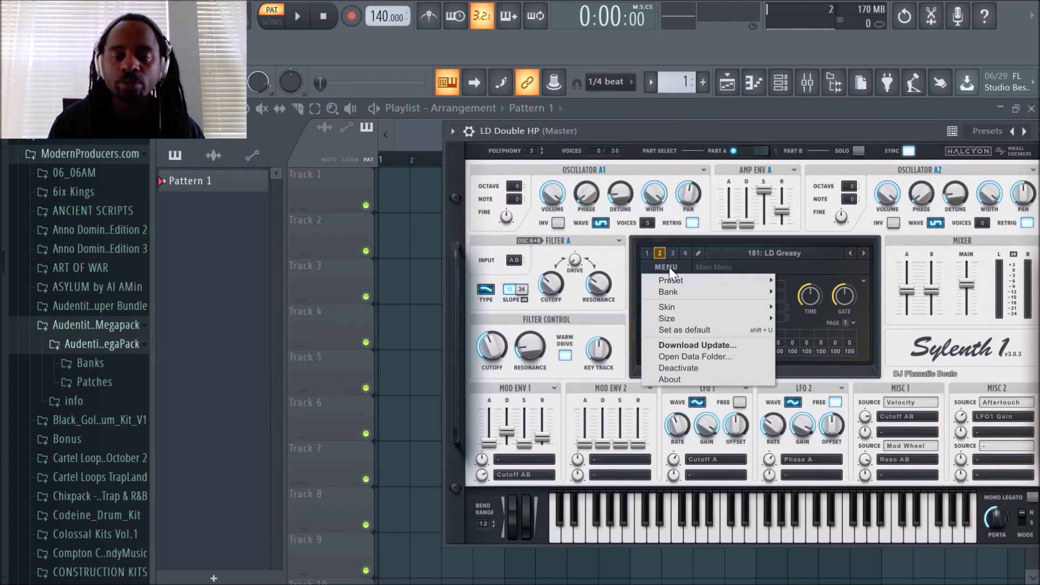
mouse_move(674, 279)
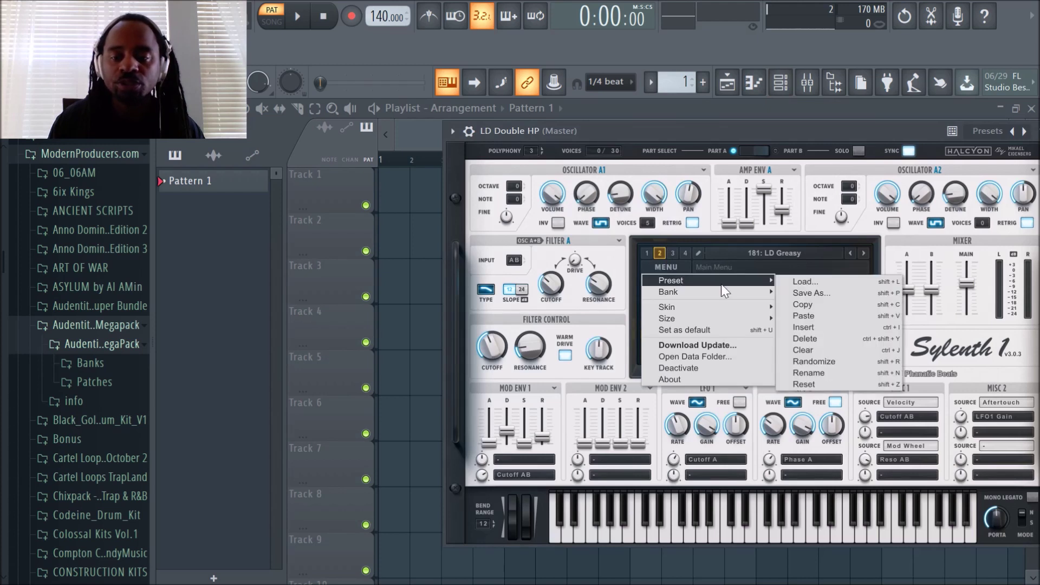
left_click(810, 282)
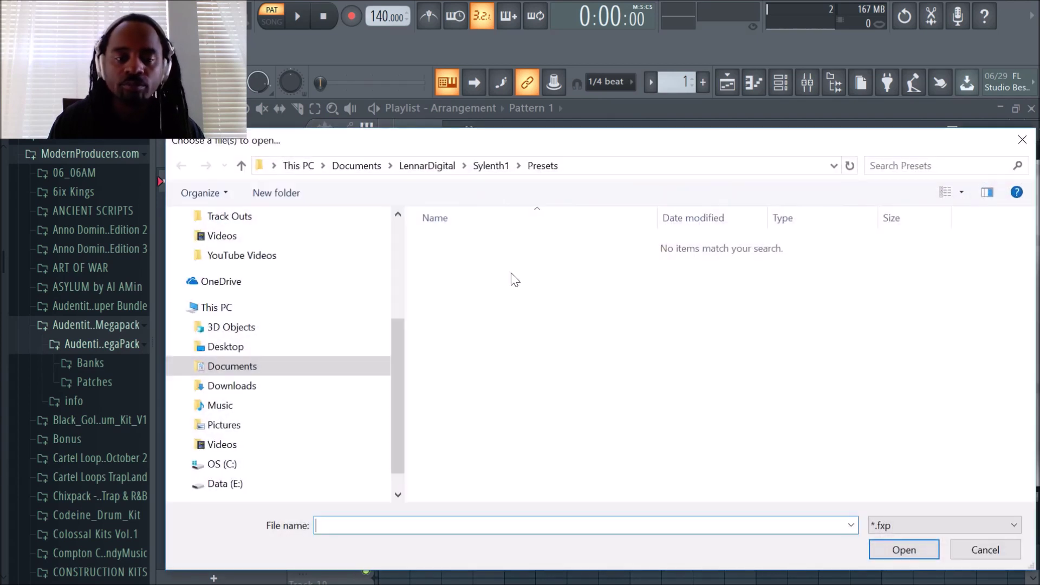
Browse the Audentity Sylenth MegaPack to Patches\LEAD and load KILLERTONE - LEAD 001.
left_click(185, 406)
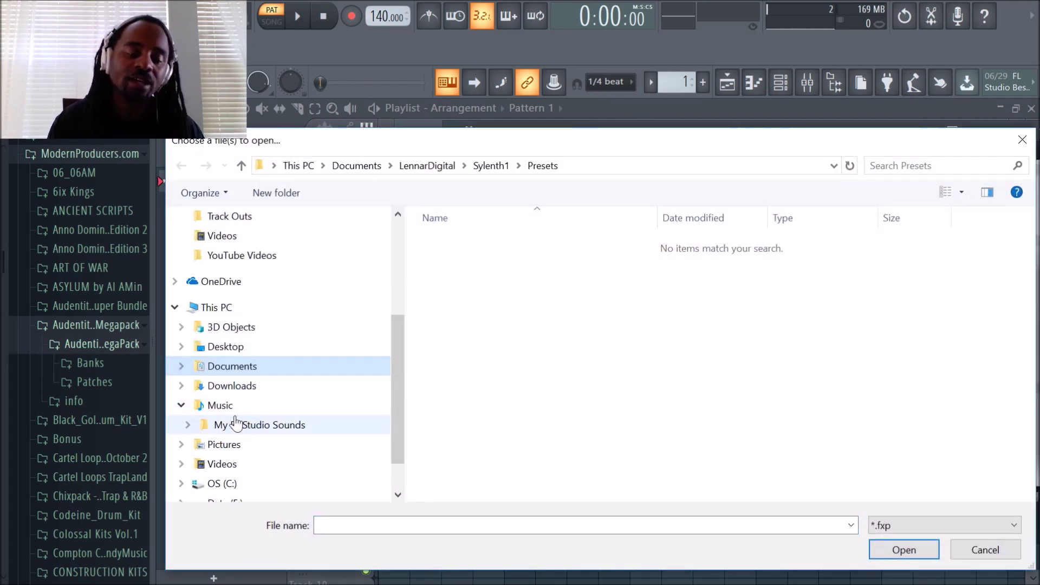
left_click(187, 425)
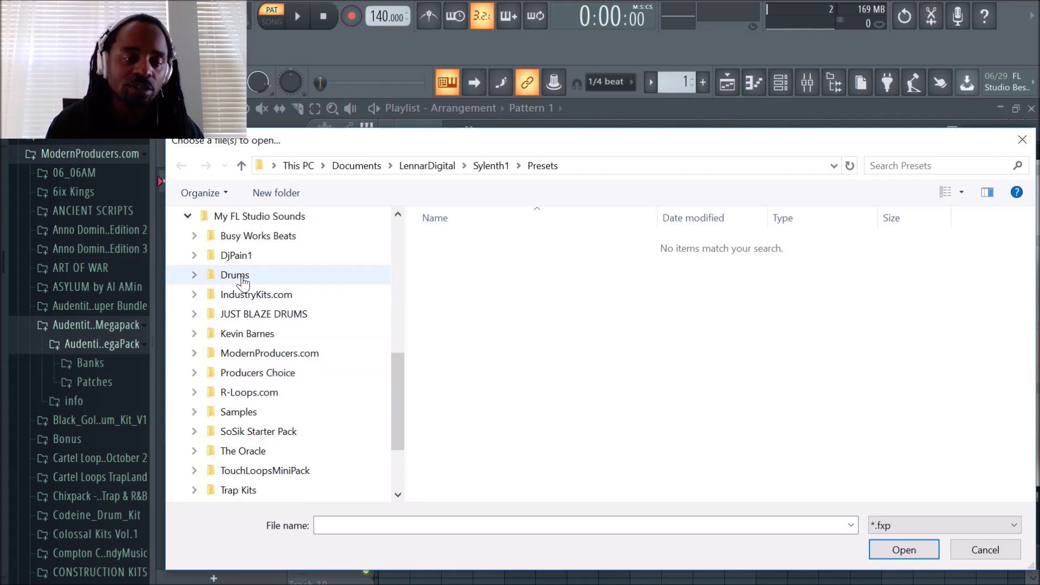
left_click(194, 353)
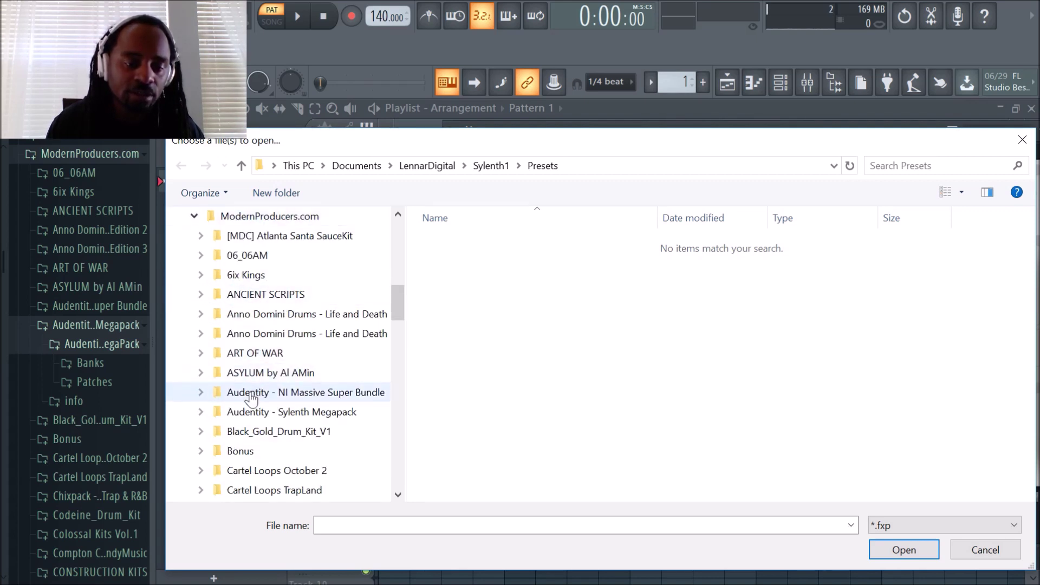
left_click(203, 412)
left_click(206, 436)
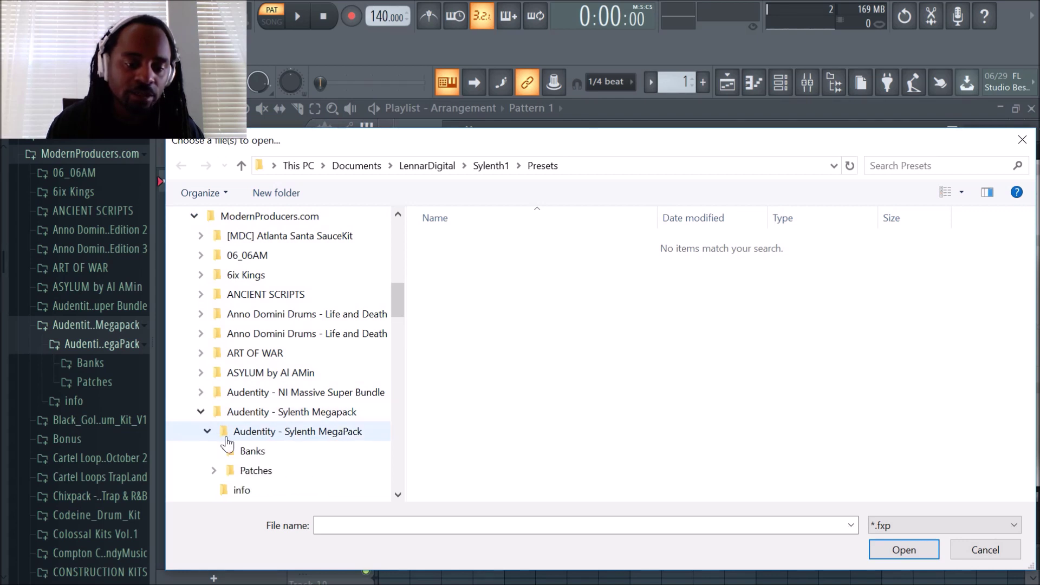
left_click(211, 474)
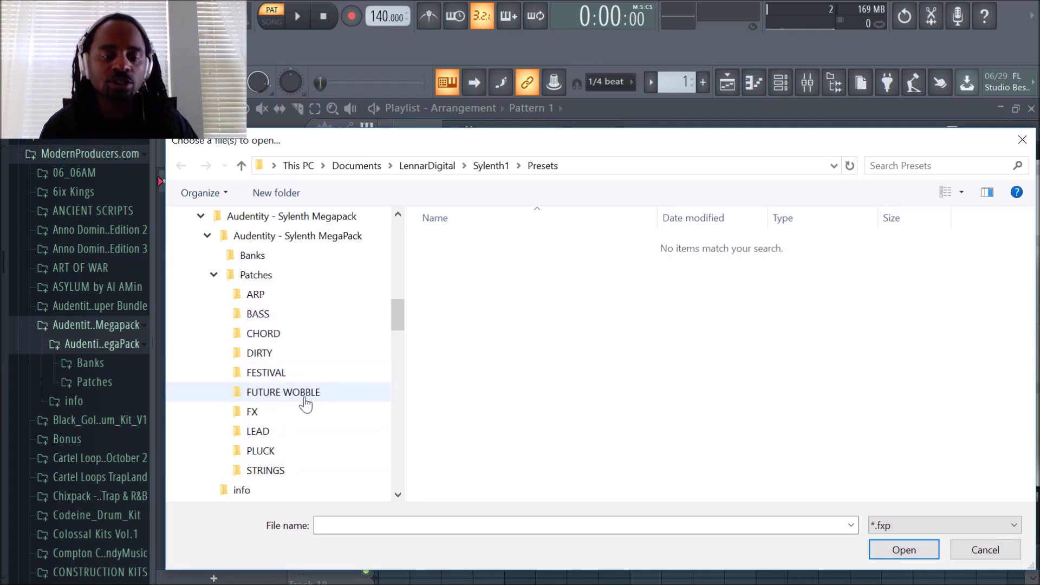
left_click(285, 438)
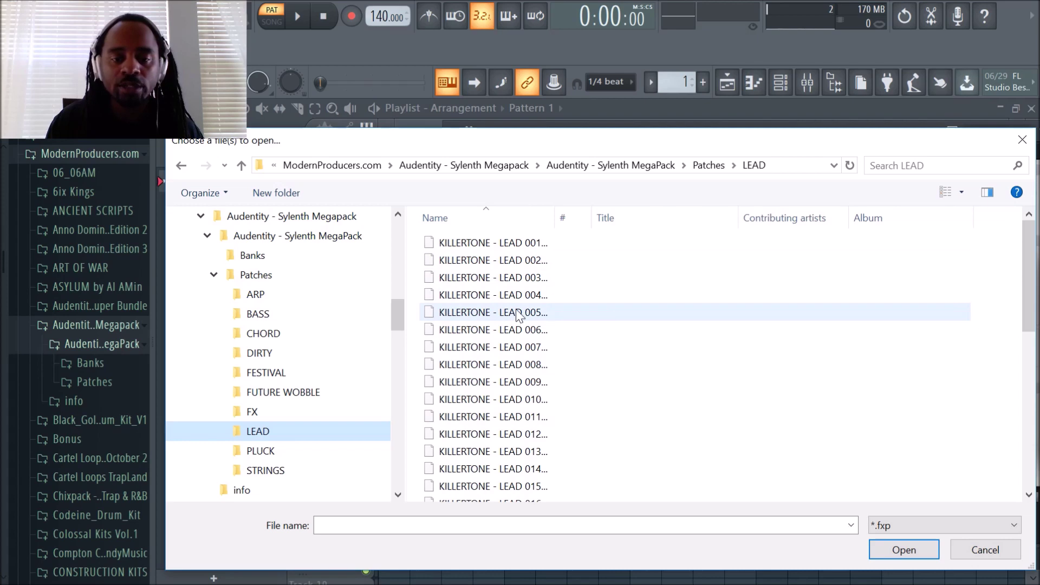
double_click(518, 241)
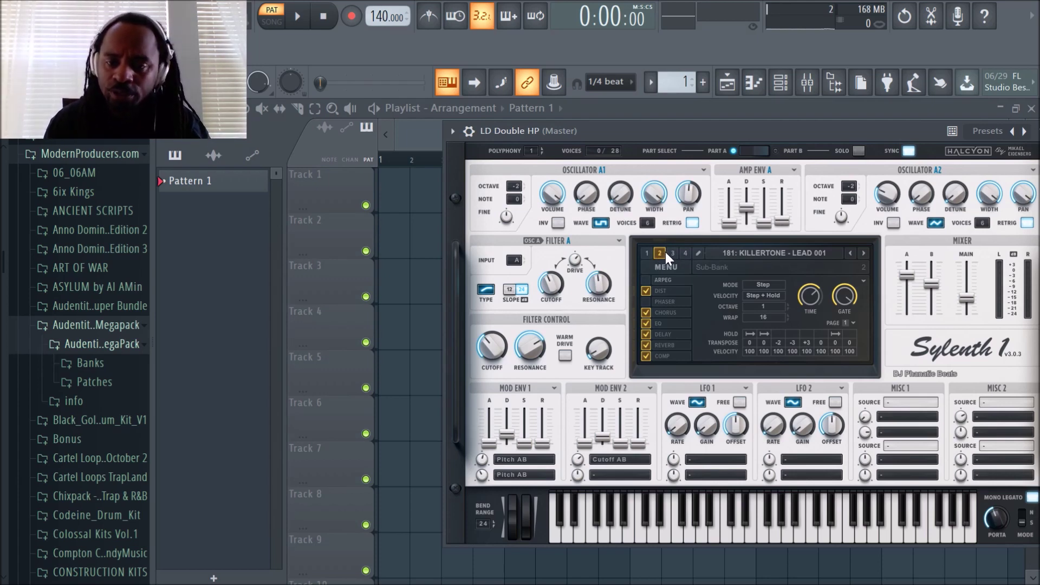
Audition LD Highlander and LD Double HP with the preset arrows, returning to KILLERTONE - LEAD 001.
left_click(862, 253)
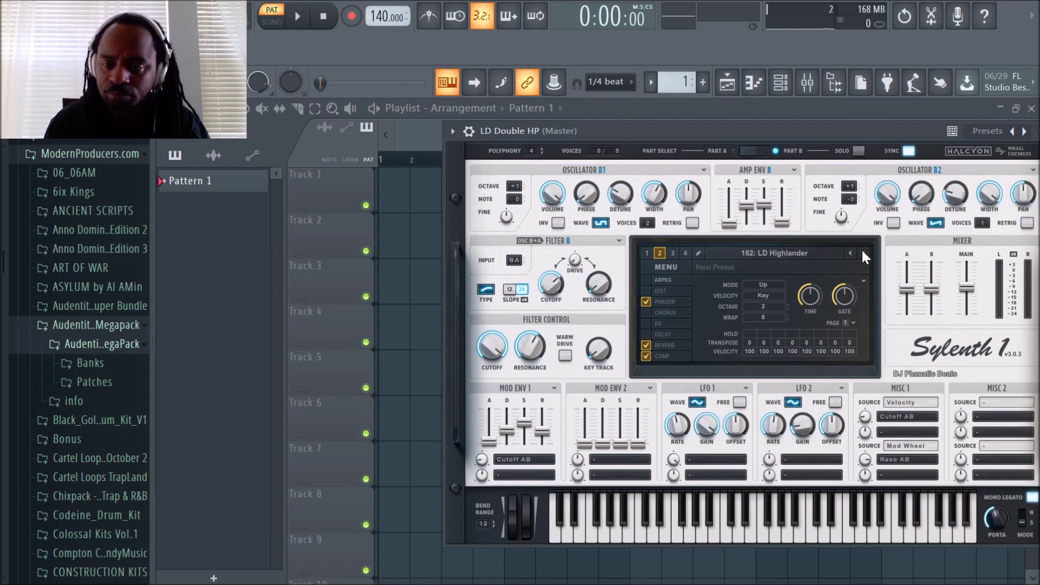
left_click(850, 253)
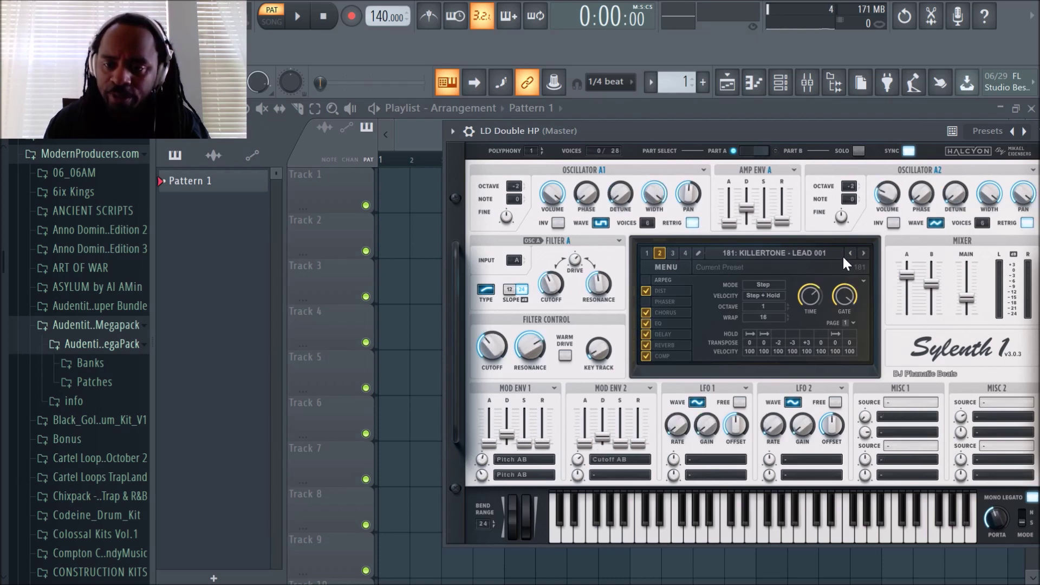
left_click(850, 252)
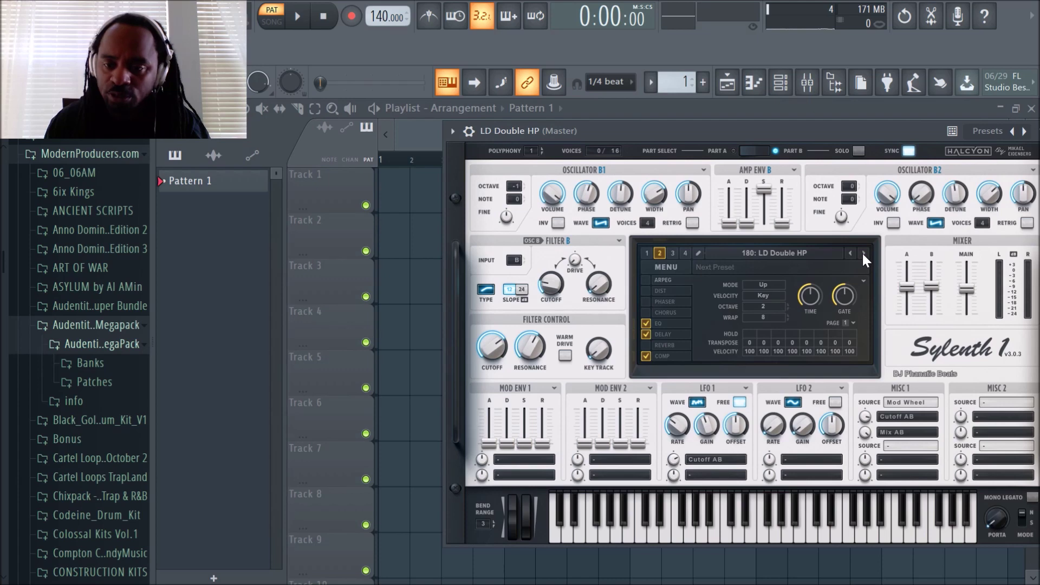
left_click(863, 253)
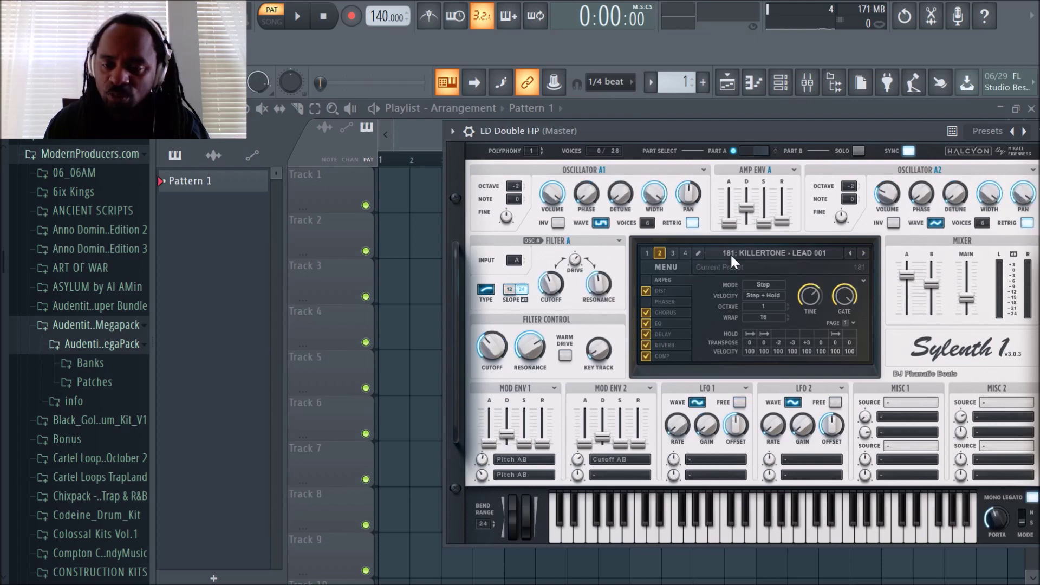
Pick LD Gemini from bank 1, play a note, and drag the Sylenth1 window further left.
left_click(672, 253)
left_click(647, 253)
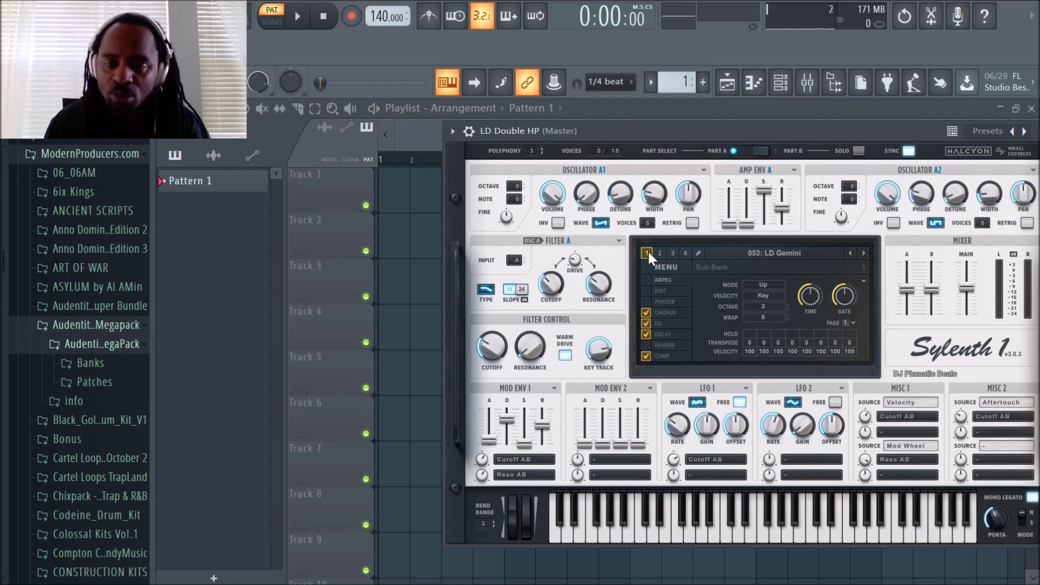
left_click(716, 528)
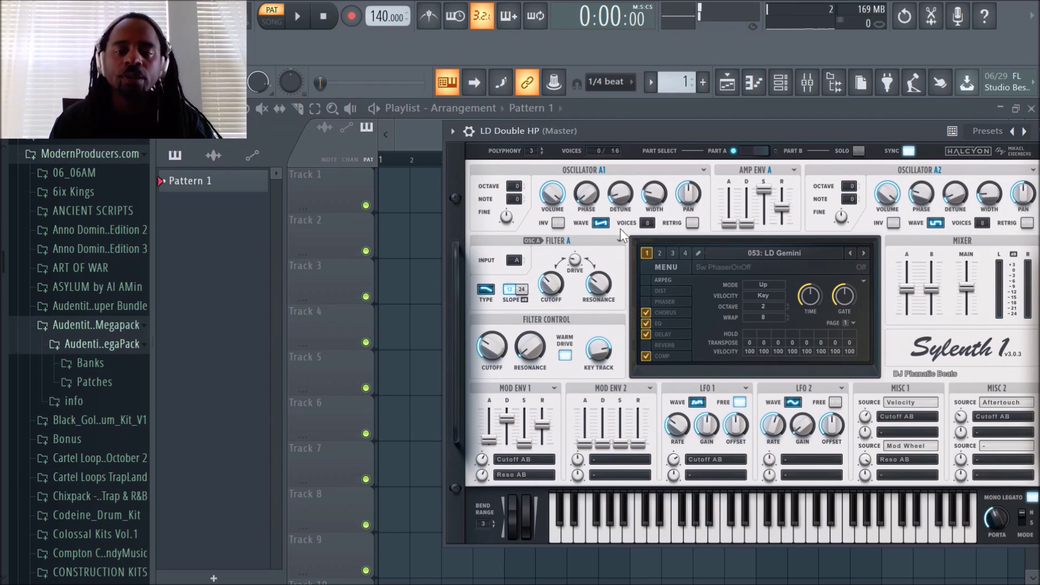
left_click_drag(697, 136, 643, 142)
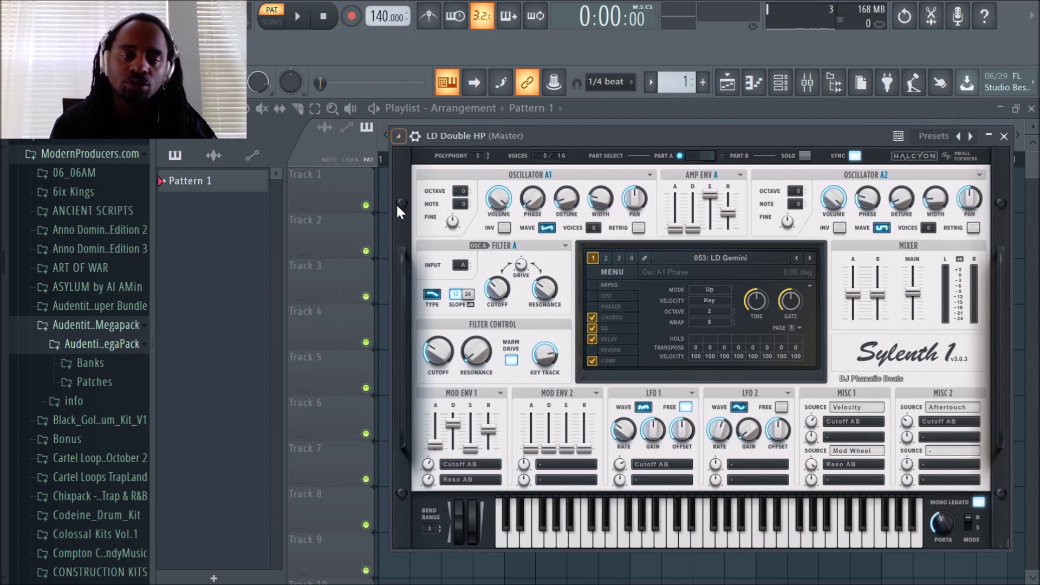
Open Sylenth's preset Load dialog and browse the MegaPack folders down to Patches.
left_click(616, 273)
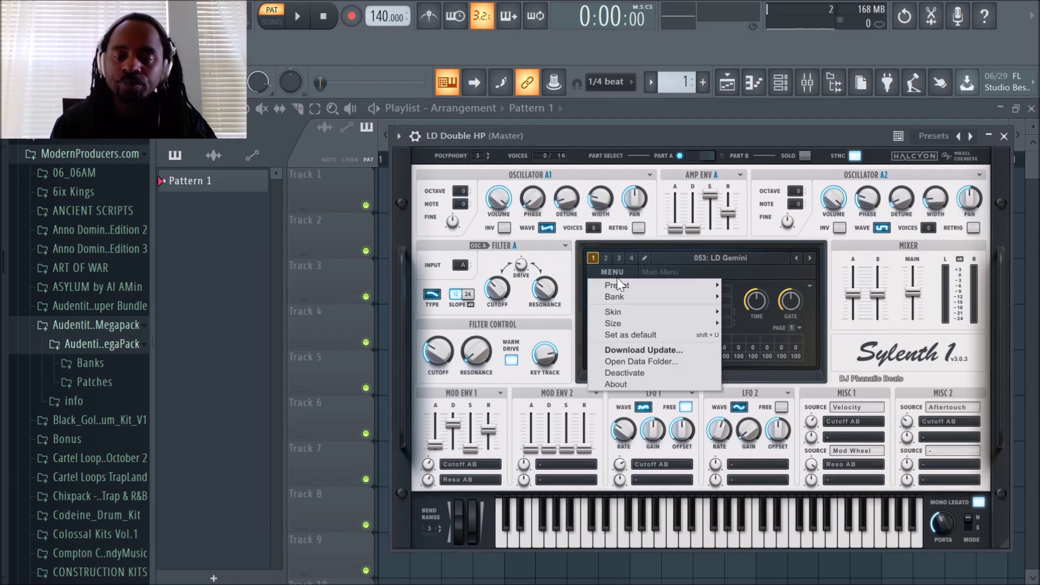
mouse_move(623, 286)
left_click(783, 287)
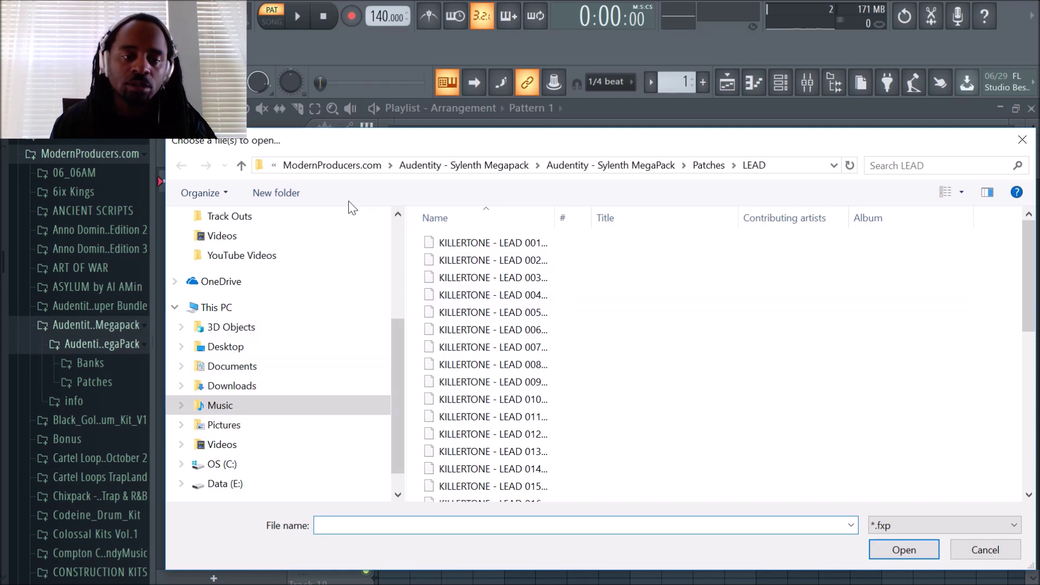
left_click(181, 405)
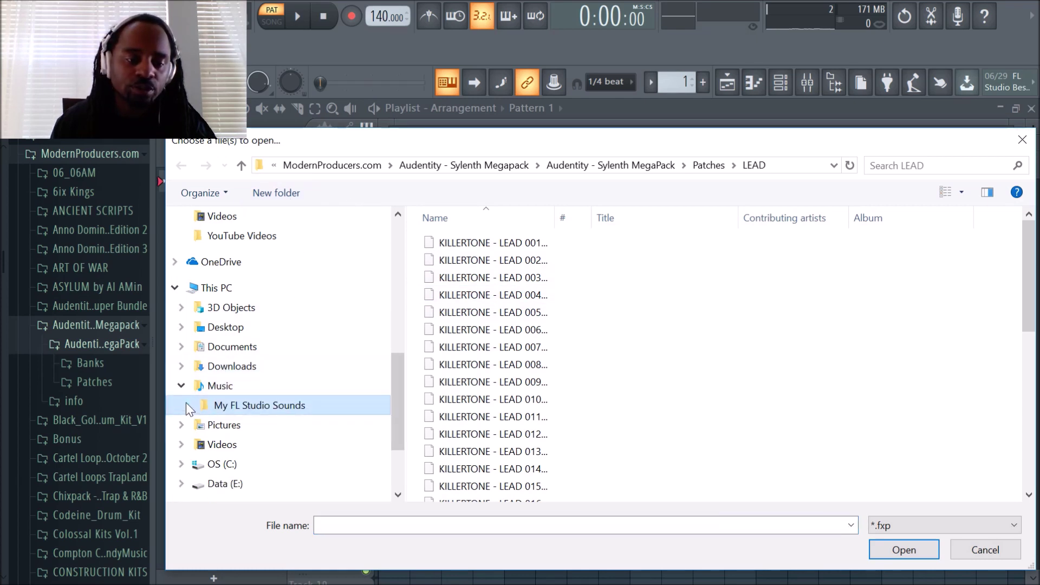
left_click(186, 404)
left_click(198, 356)
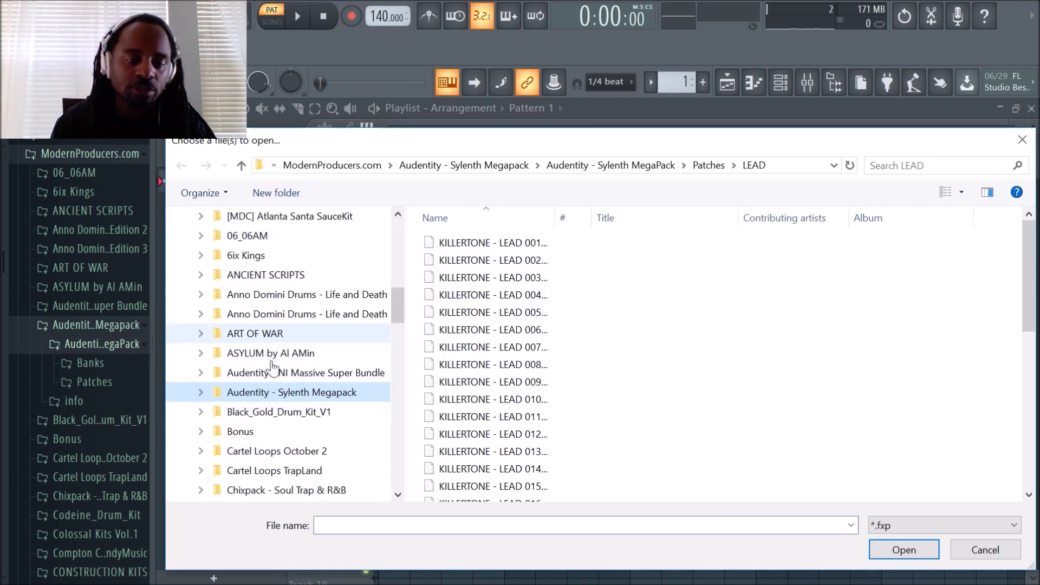
left_click(200, 393)
left_click(209, 412)
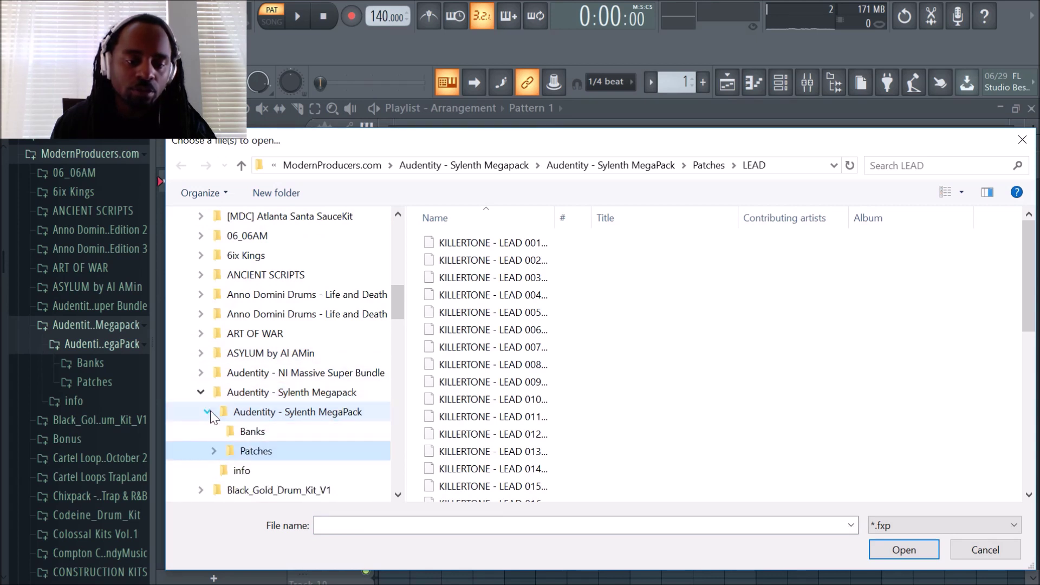
left_click(259, 433)
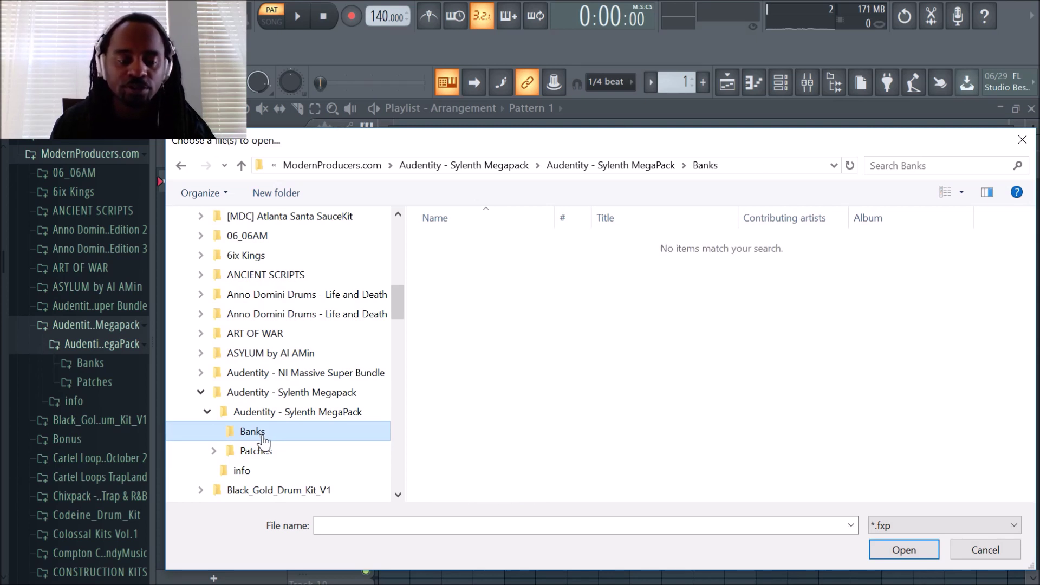
left_click(258, 452)
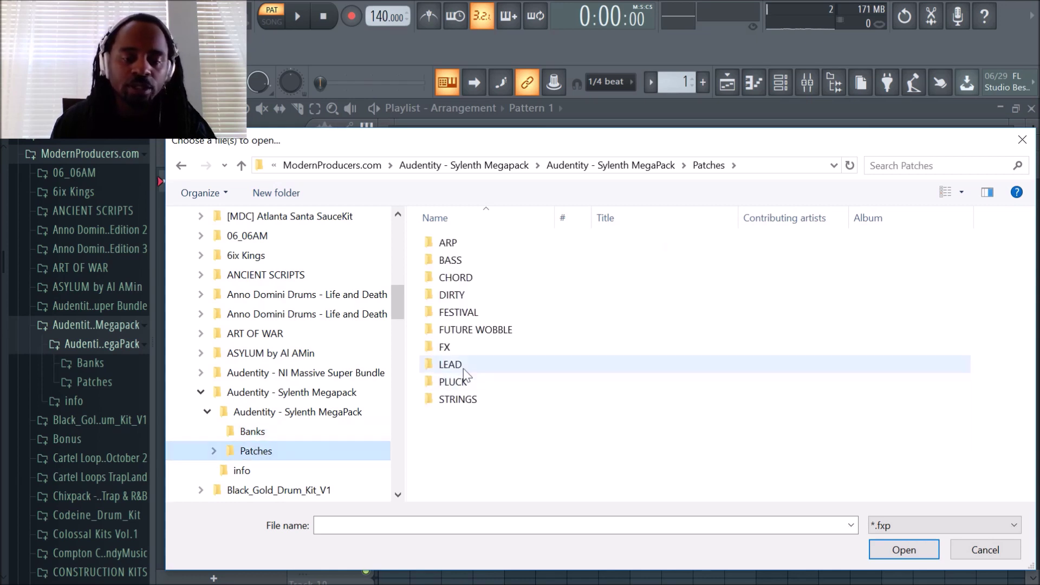
Peek into PLUCK, go back, then open STRINGS and load KILLERTONE - STRINGS 001.
left_click(505, 387)
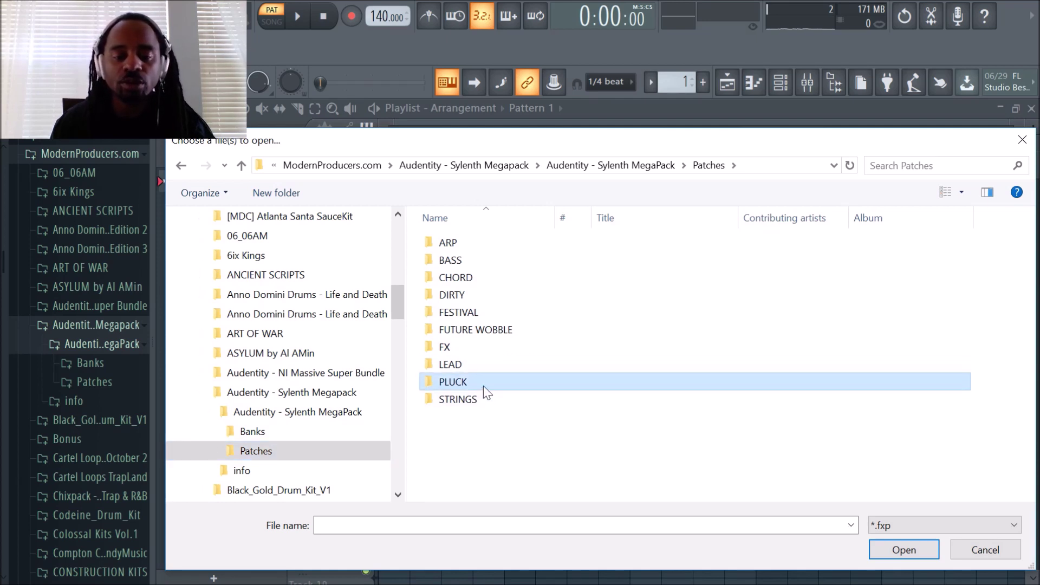
double_click(483, 385)
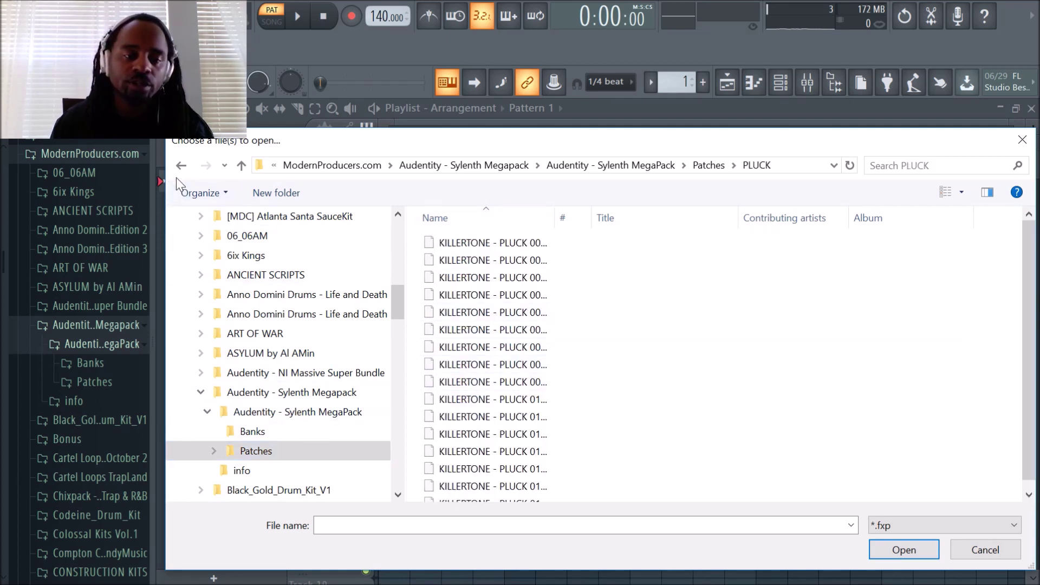
left_click(181, 166)
double_click(489, 404)
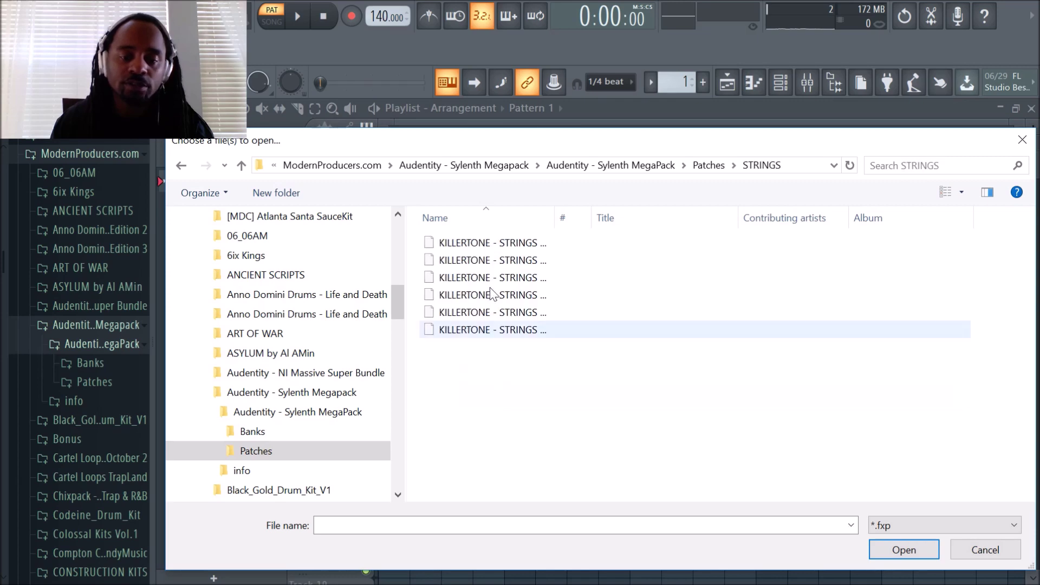
double_click(470, 242)
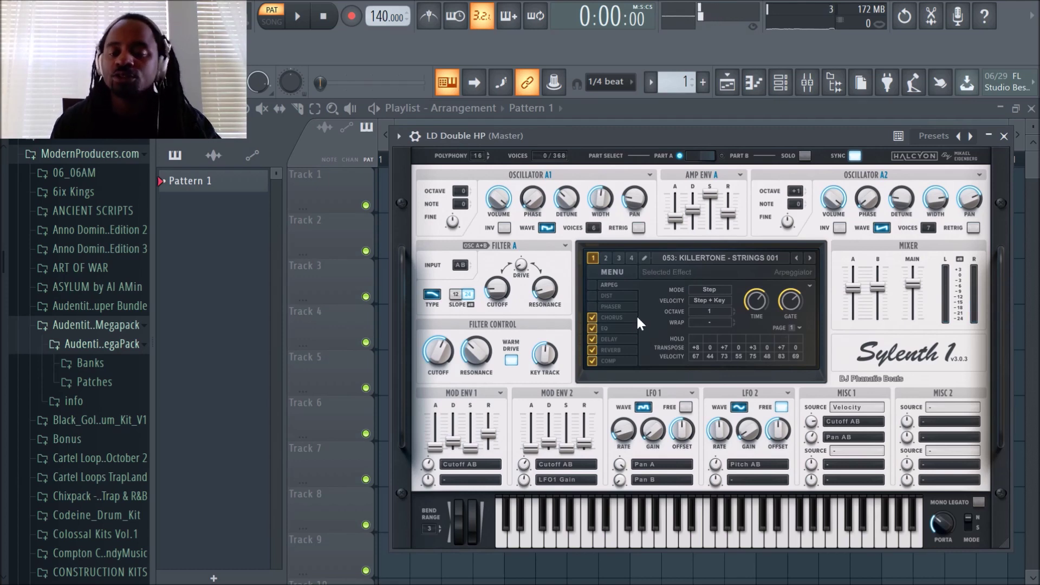
Close Sylenth1 and clone the LD Double HP channel as LD Double HP #2.
left_click(1004, 136)
right_click(564, 225)
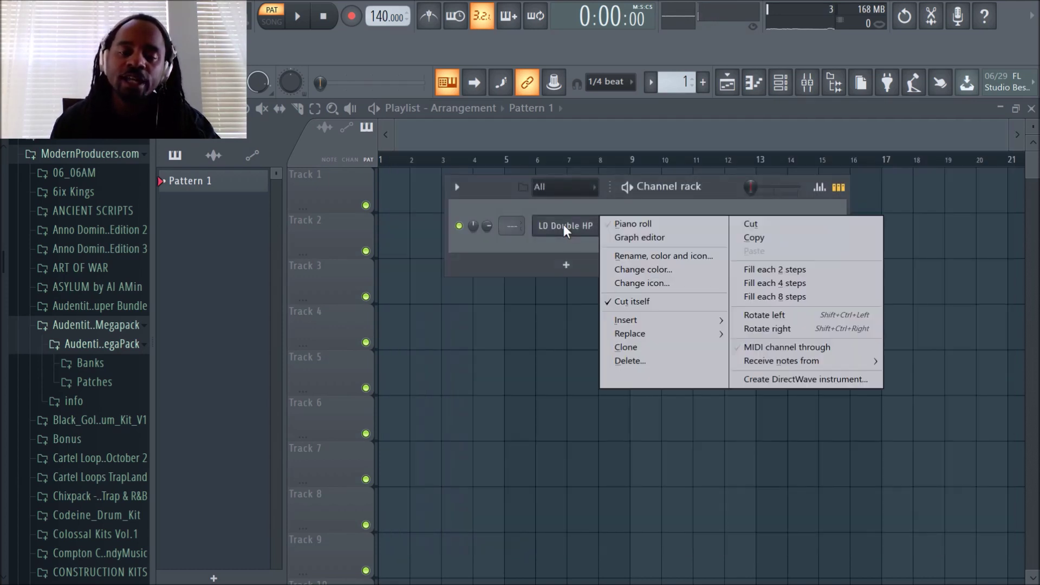
left_click(621, 347)
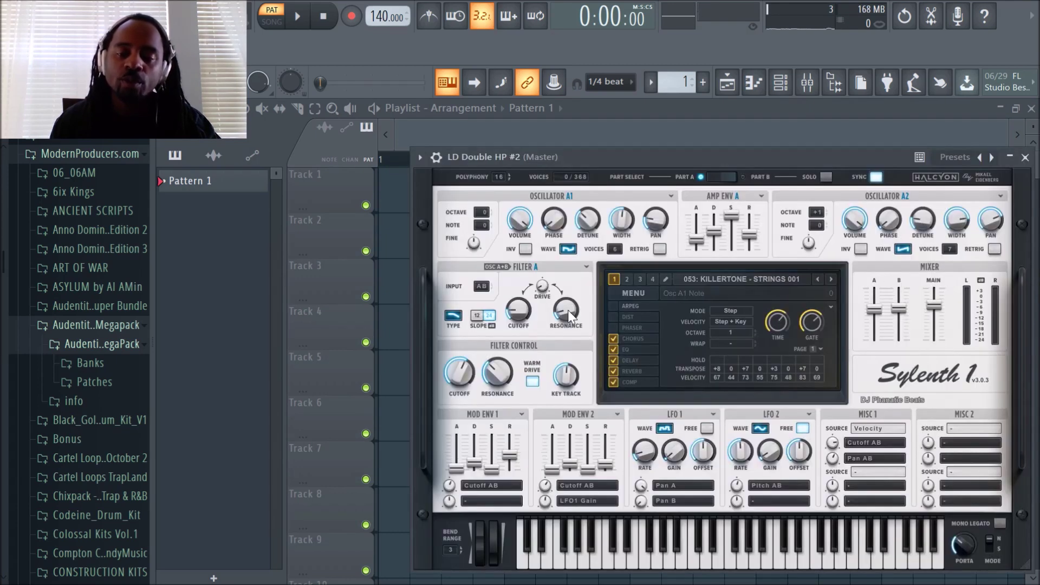
Audition the clone with KILLERTONE - LEAD 001 and KILLERTONE - STRINGS 001, then close it.
left_click(626, 278)
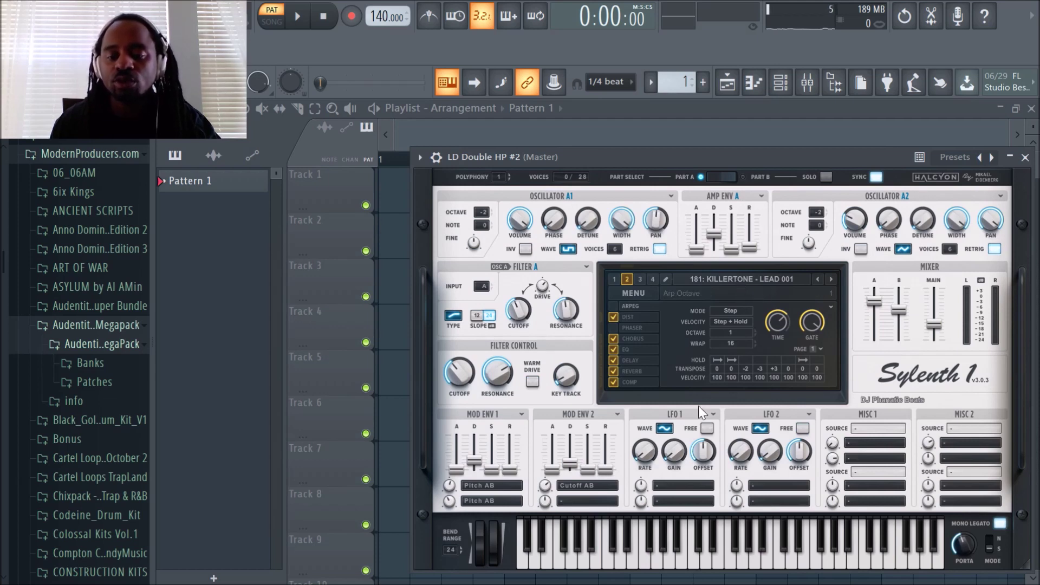
left_click(663, 549)
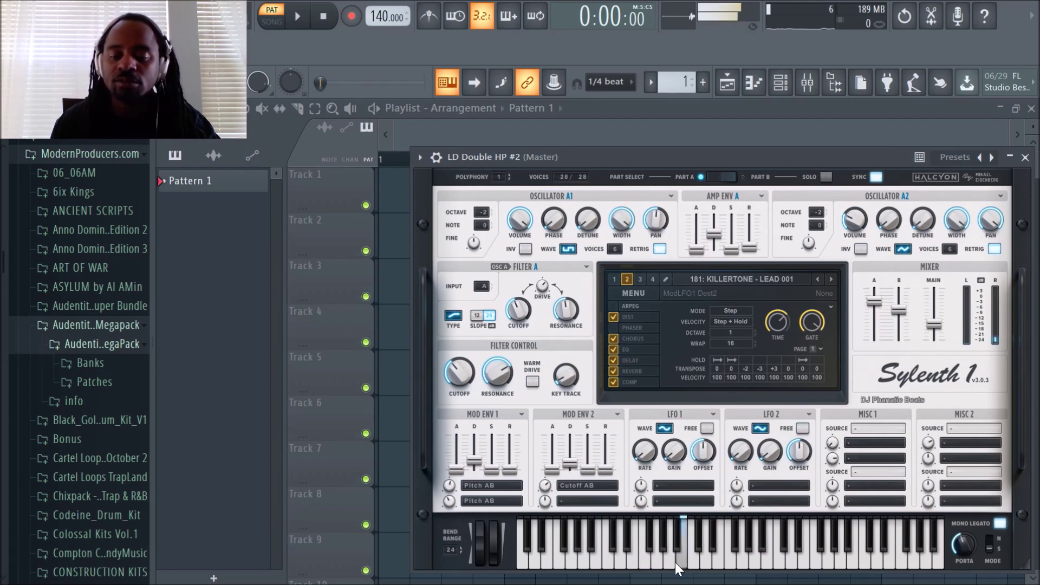
left_click(614, 278)
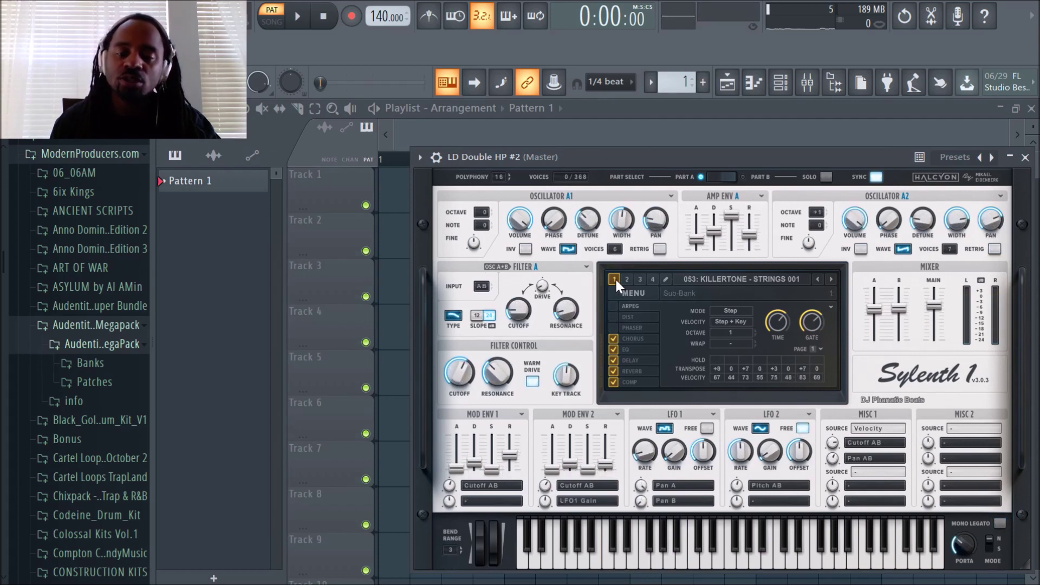
left_click(629, 559)
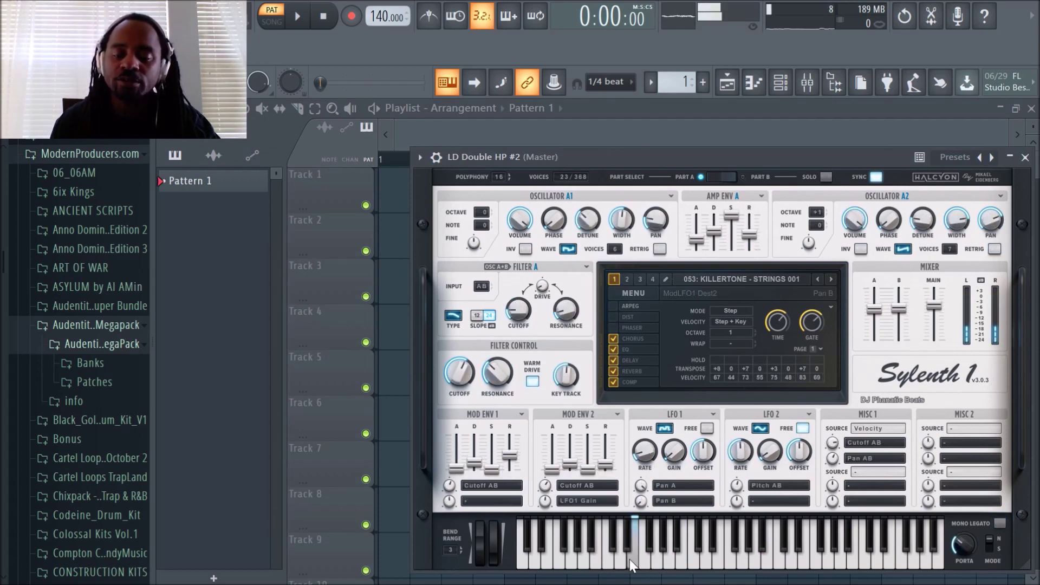
left_click(1025, 157)
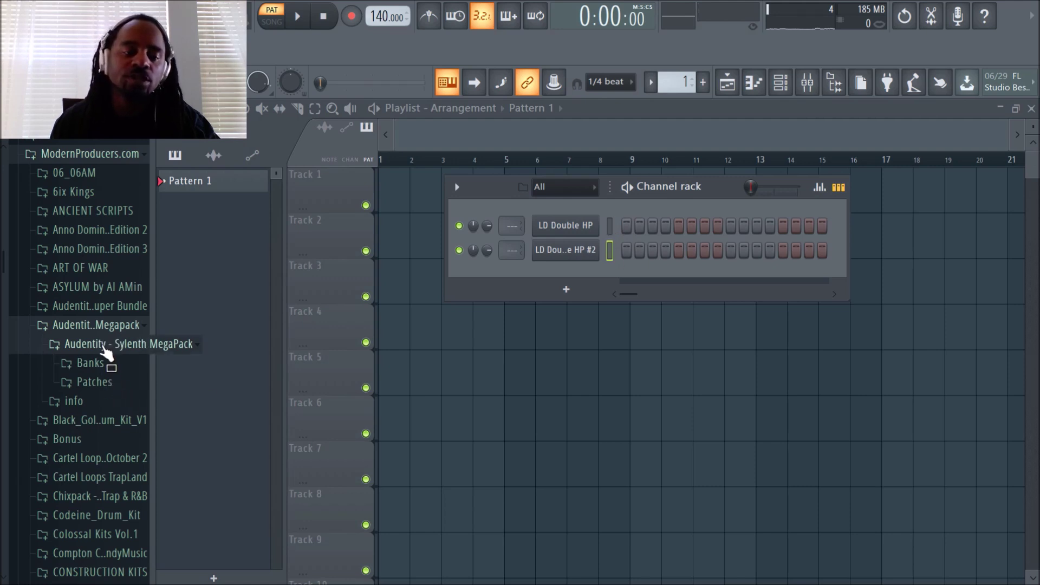
Reopen the original LD Double HP Sylenth1, hide the file browser, and show its channel settings.
left_click(584, 228)
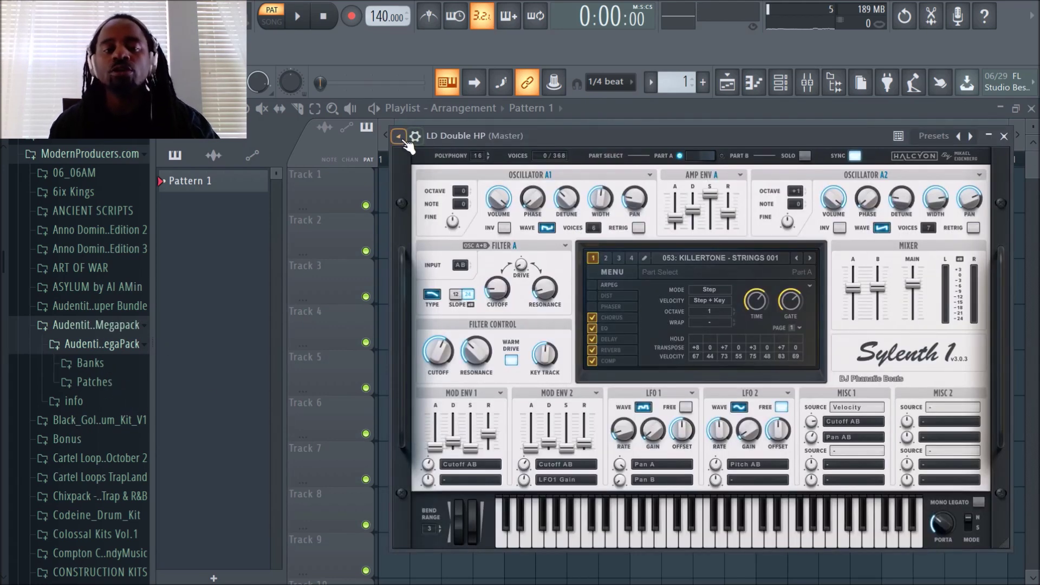
left_click_drag(570, 129, 465, 125)
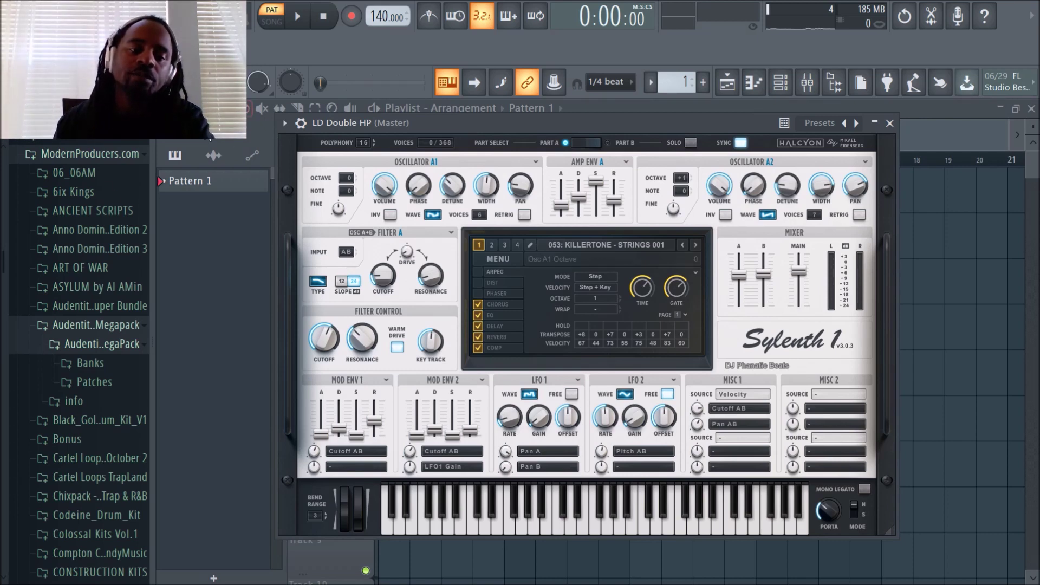
left_click(834, 83)
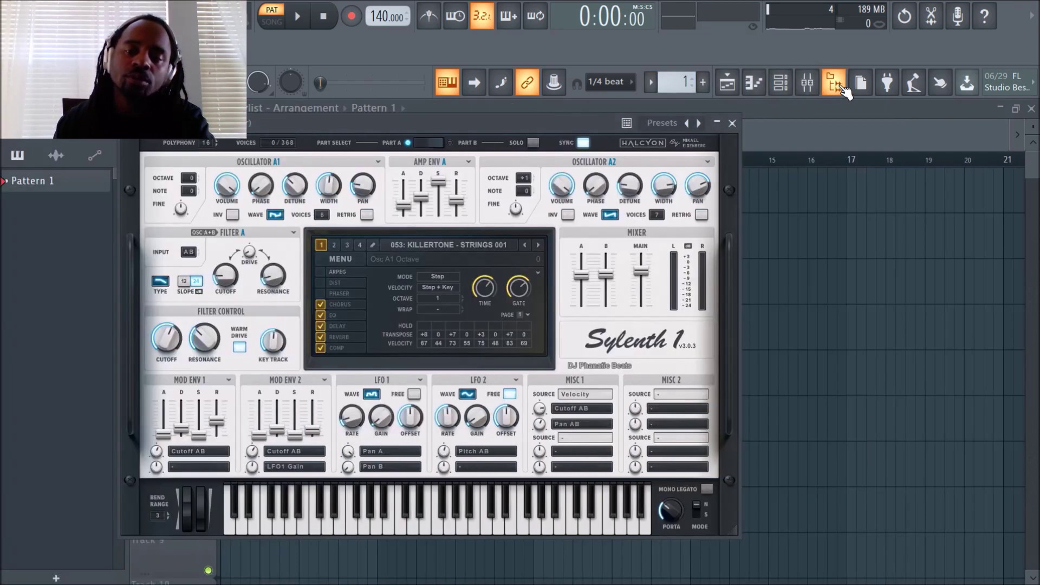
left_click_drag(355, 125, 431, 159)
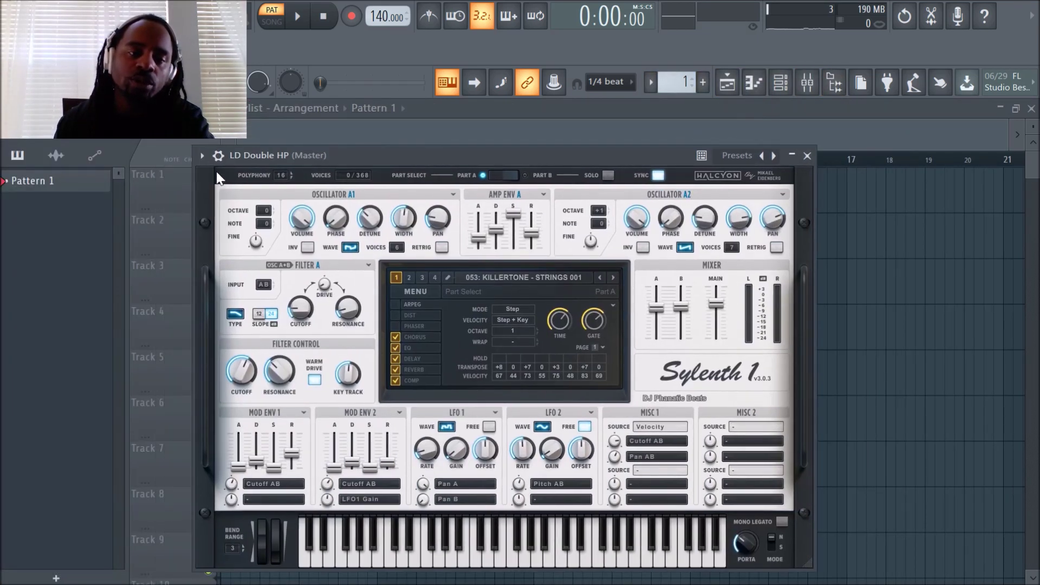
left_click(218, 156)
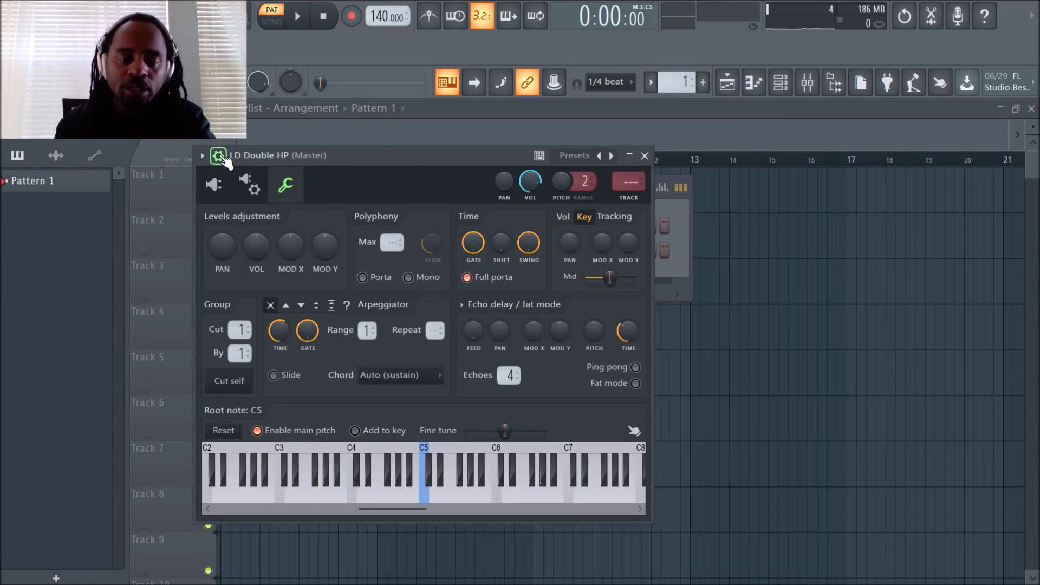
Open the wrapper's Plugin options page and choose Load... under Presets.
left_click(252, 186)
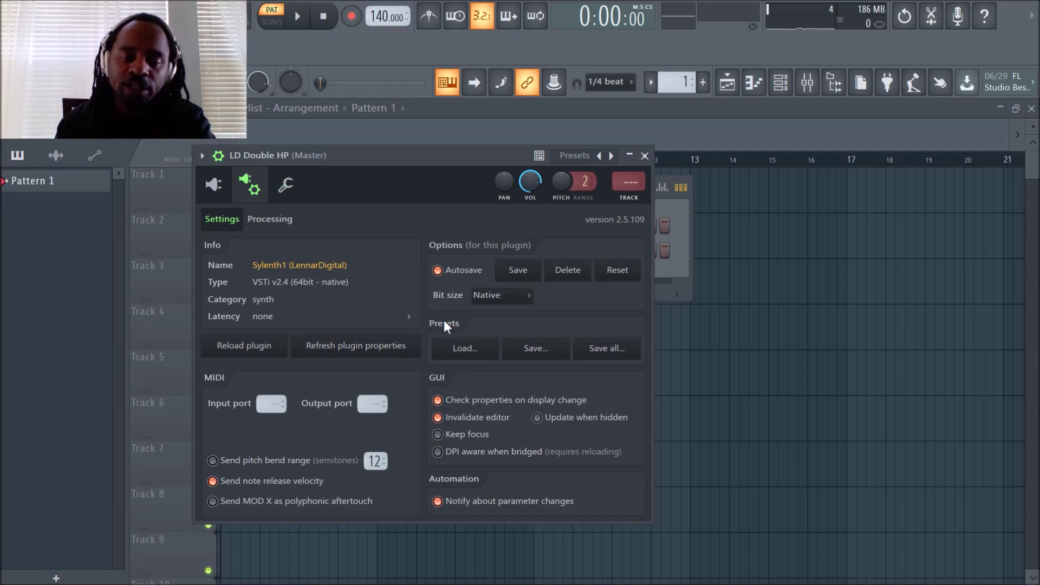
left_click(464, 348)
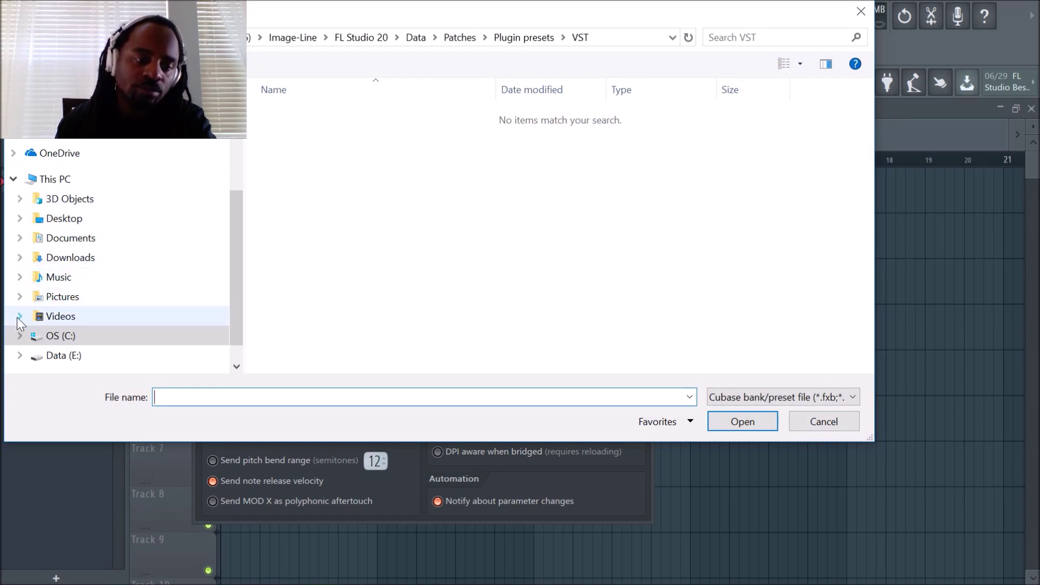
Expand Music > My FL Studio Sounds > ModernProducers.com down to OVO Future RnB V.1.
left_click(19, 276)
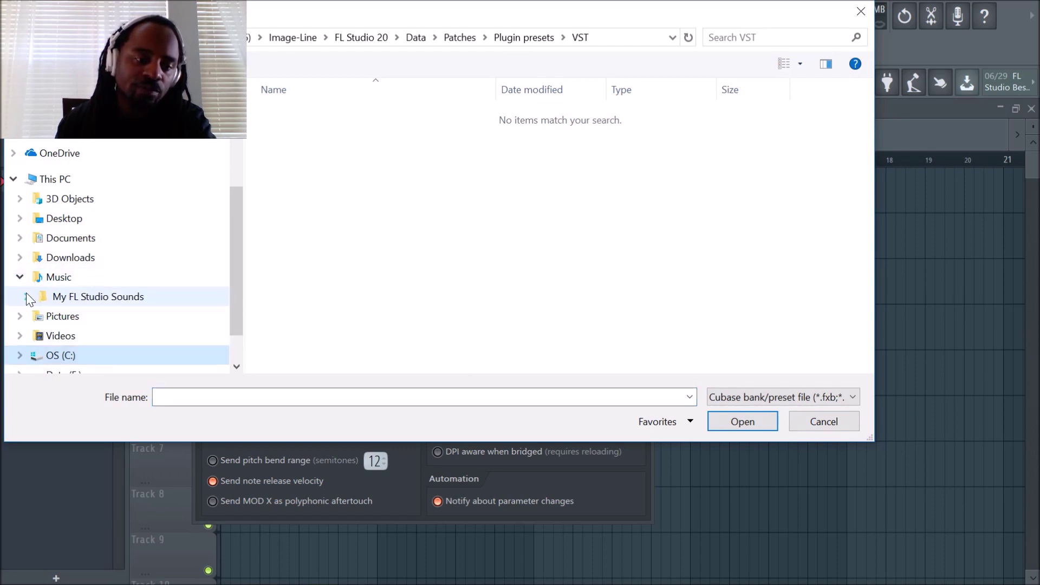
left_click(26, 295)
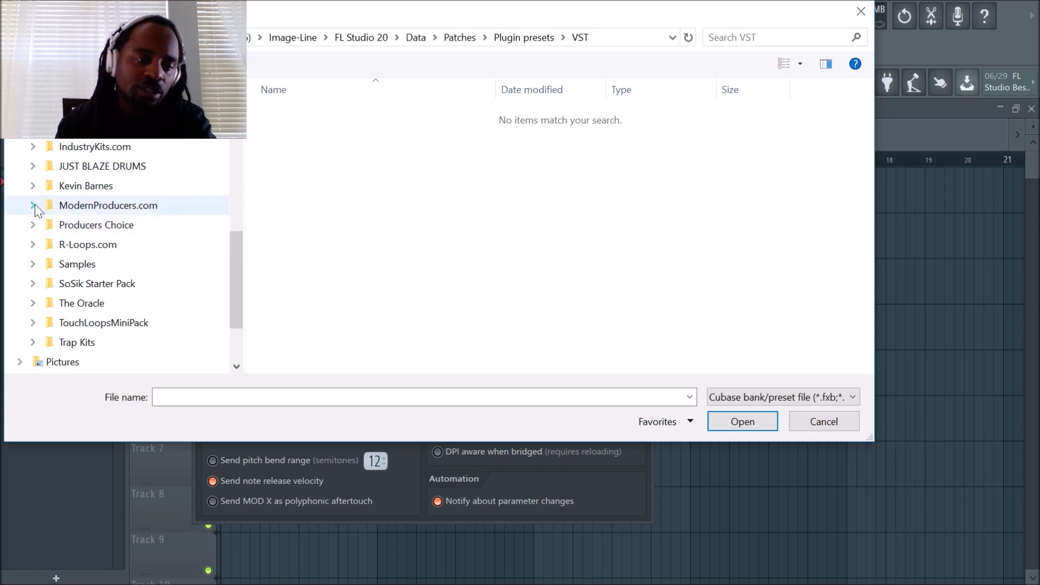
left_click(33, 205)
scroll(132, 222, "down", 2)
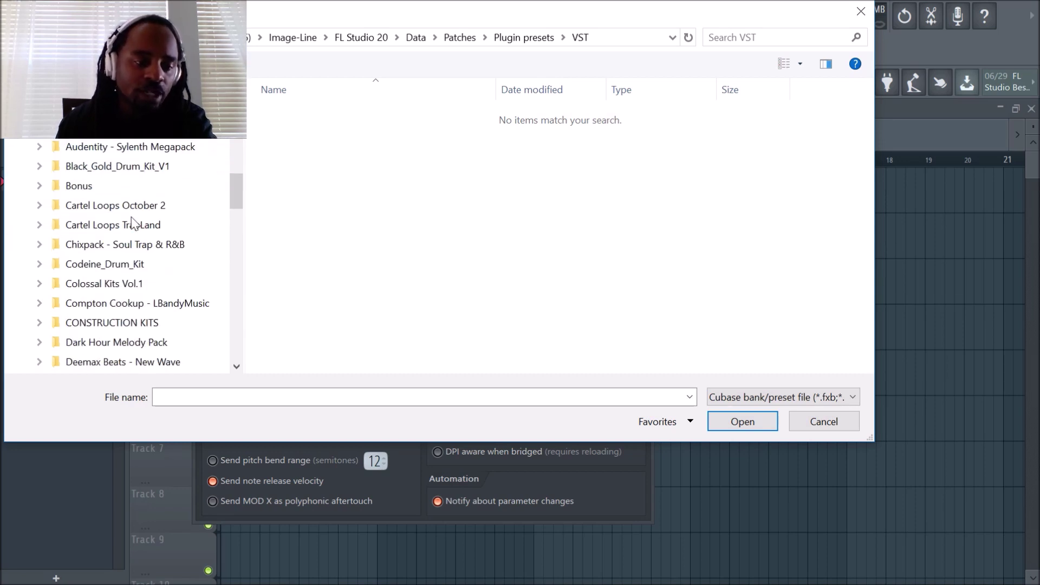
scroll(132, 222, "down", 6)
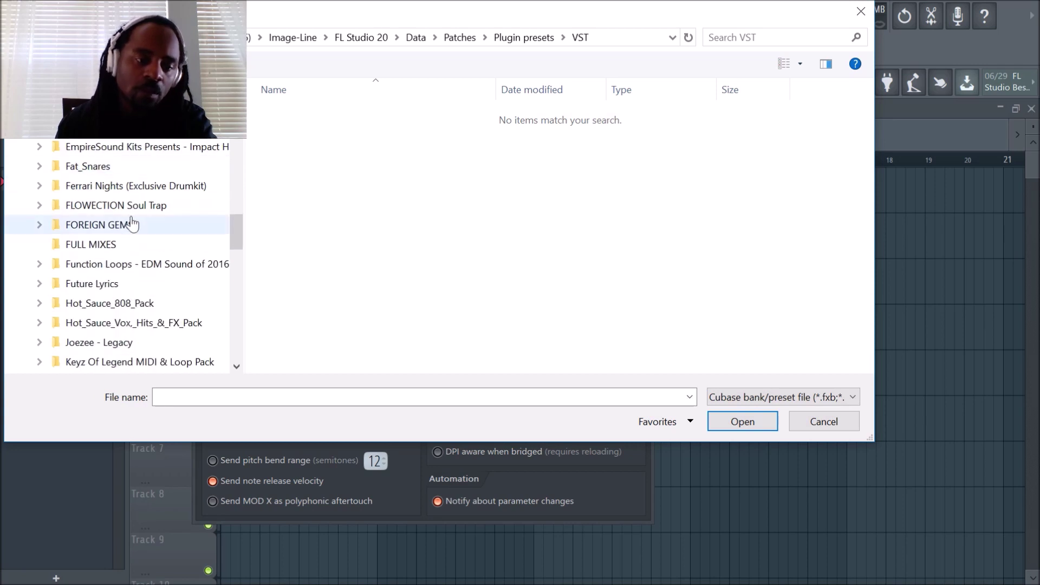
scroll(132, 222, "down", 4)
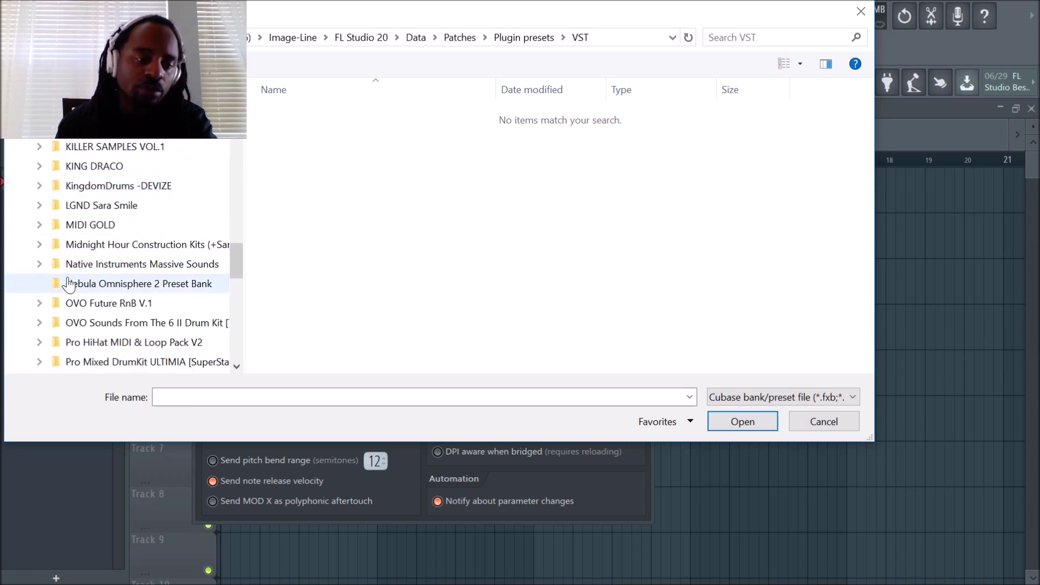
left_click(39, 302)
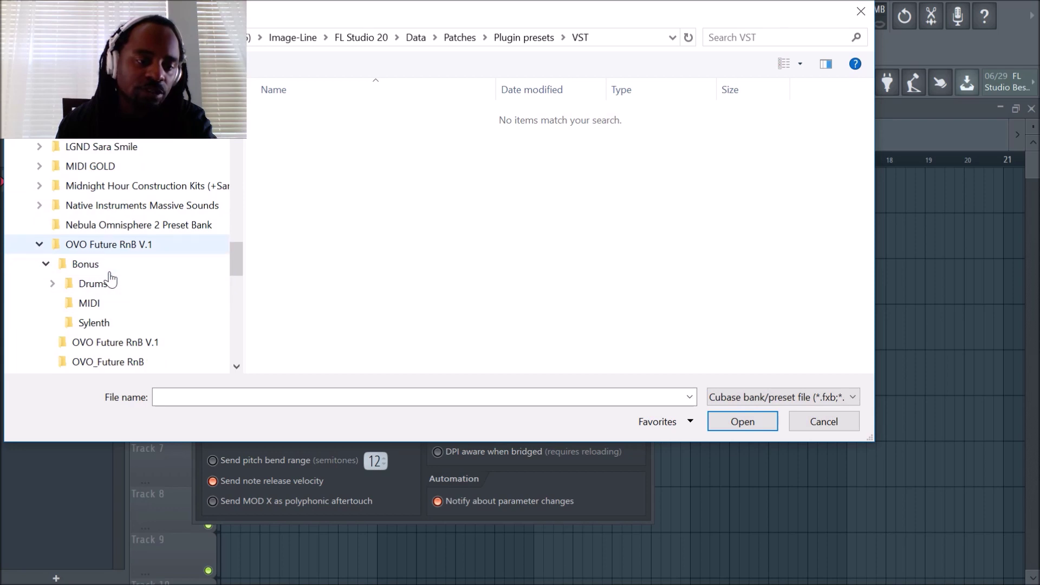
Explore the OVO Sounds and Buyers Agreement folders, then select the Bonus Sylenth folder's .fxp presets.
left_click(45, 265)
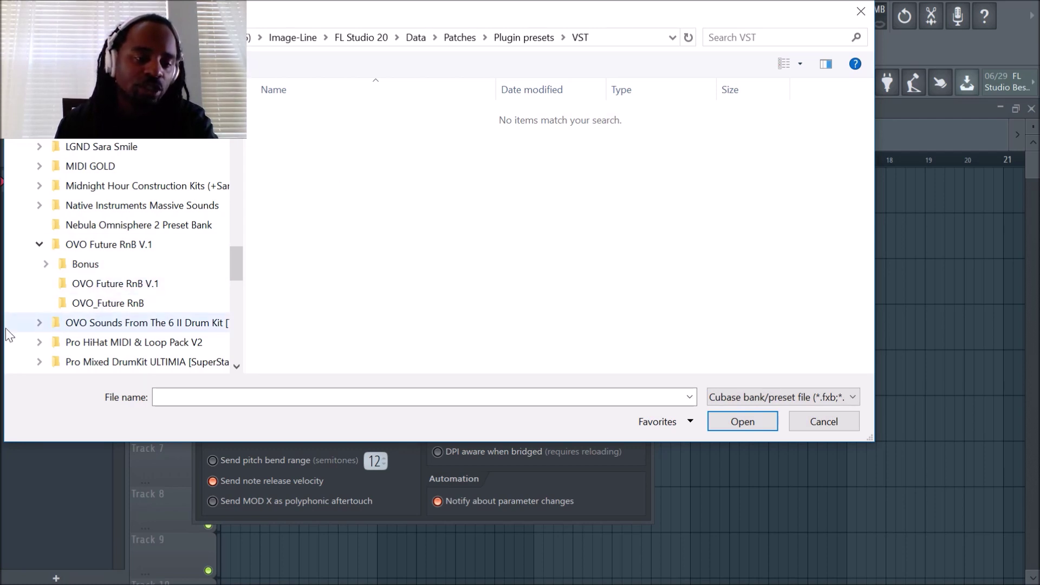
left_click(39, 323)
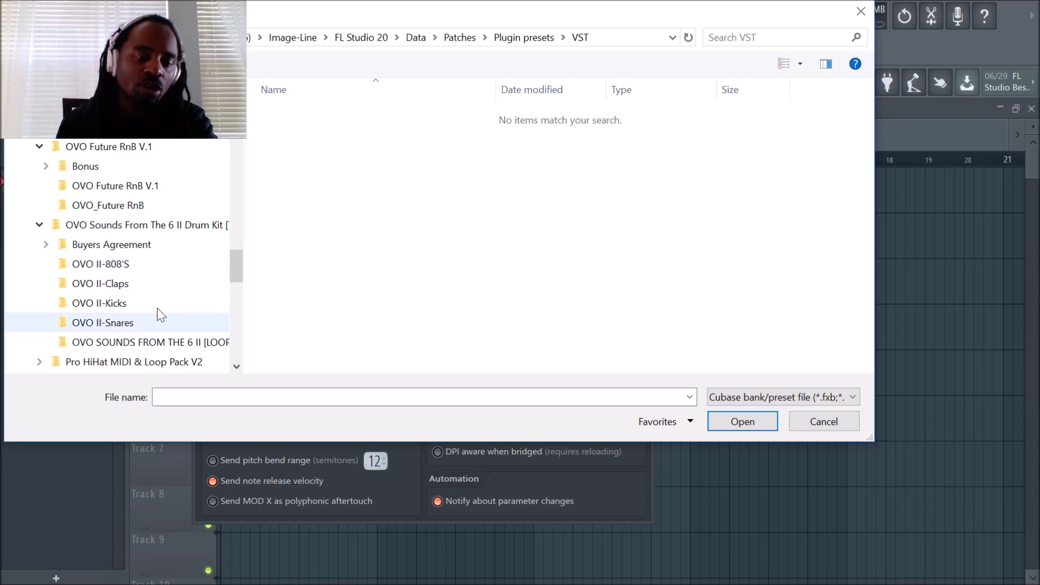
scroll(135, 304, "down", 1)
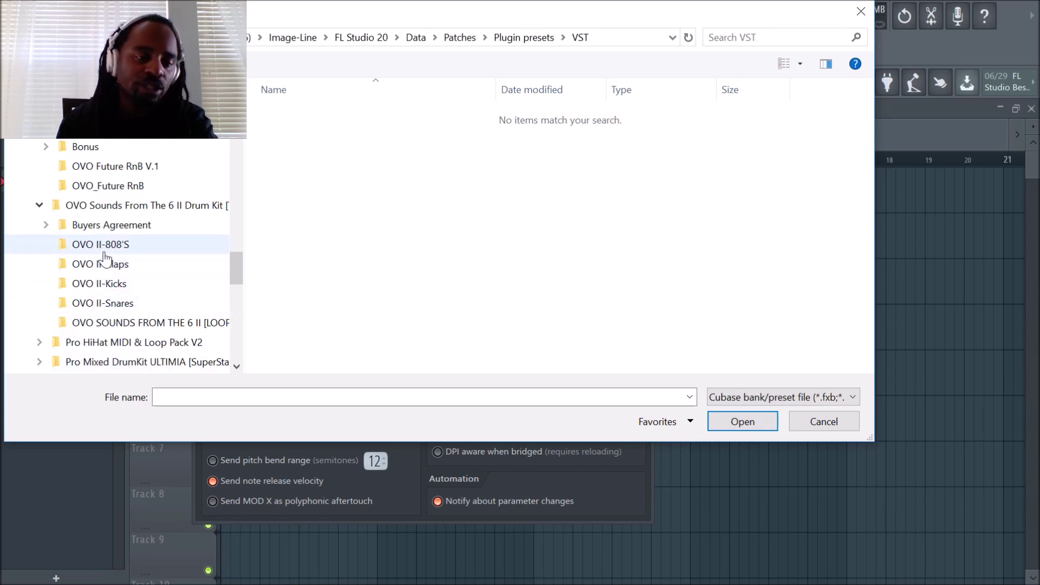
left_click(46, 230)
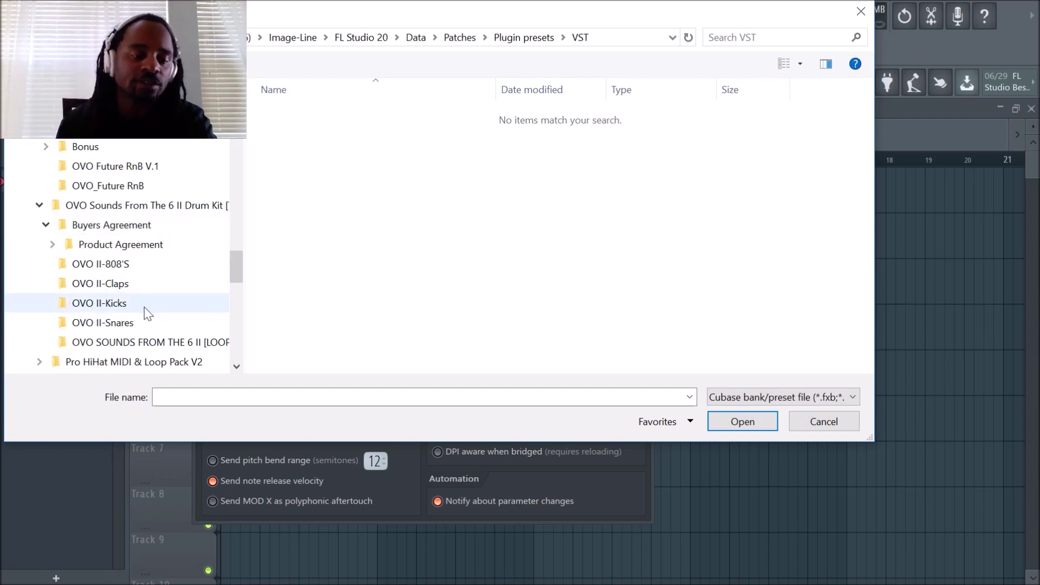
scroll(146, 313, "down", 1)
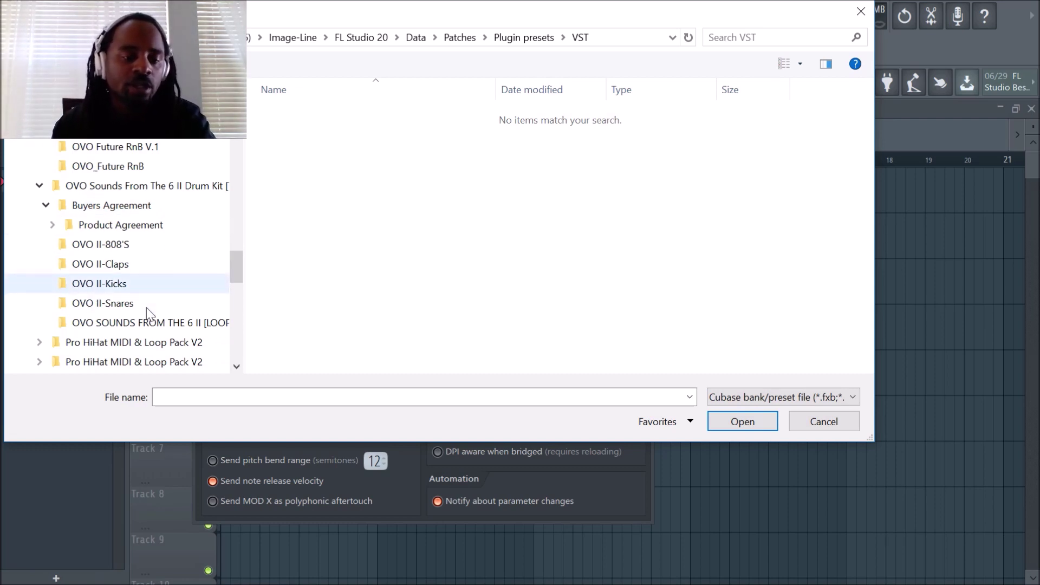
left_click(92, 327)
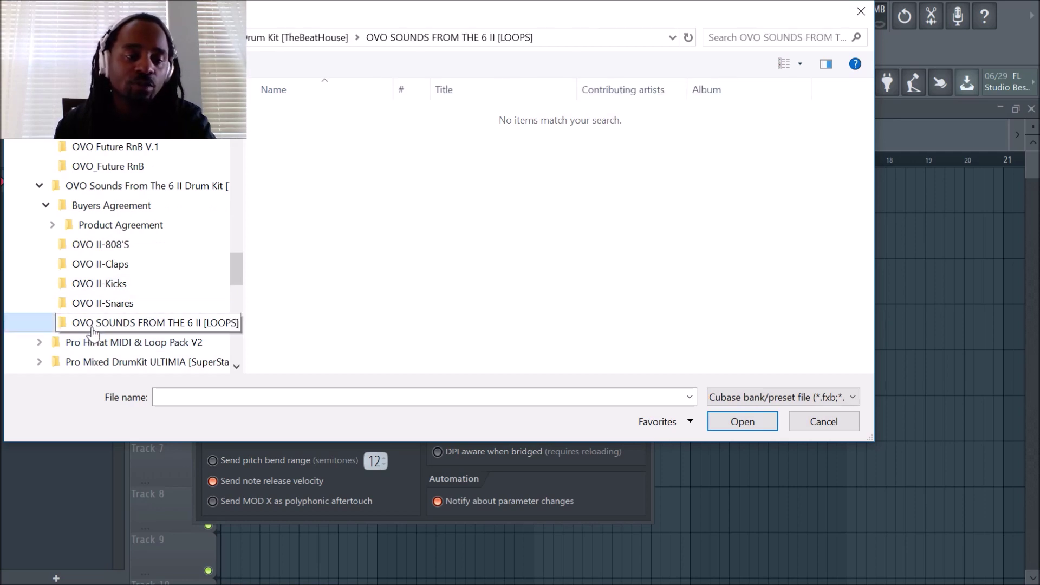
left_click(46, 205)
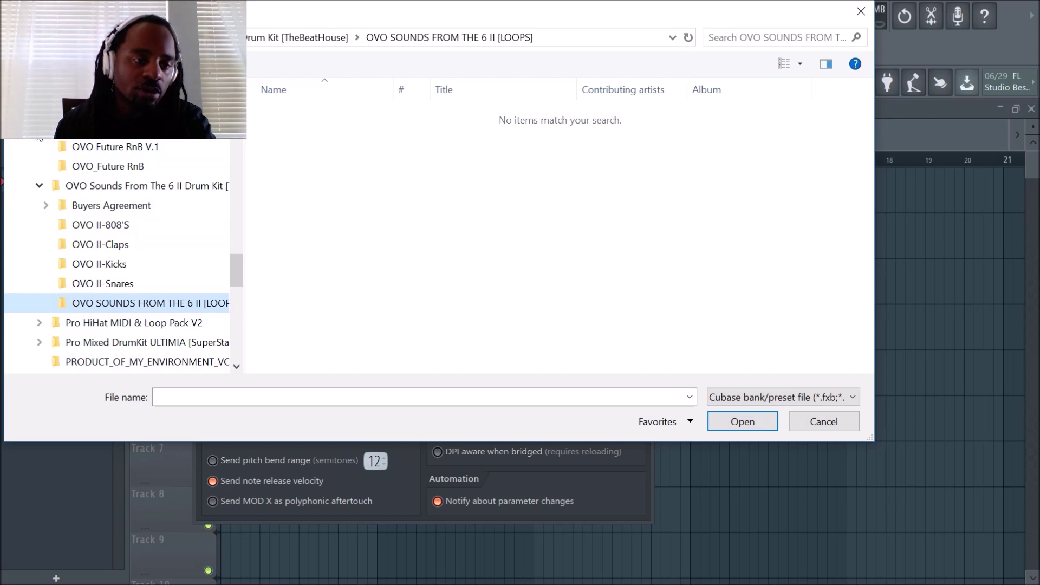
scroll(50, 142, "up", 1)
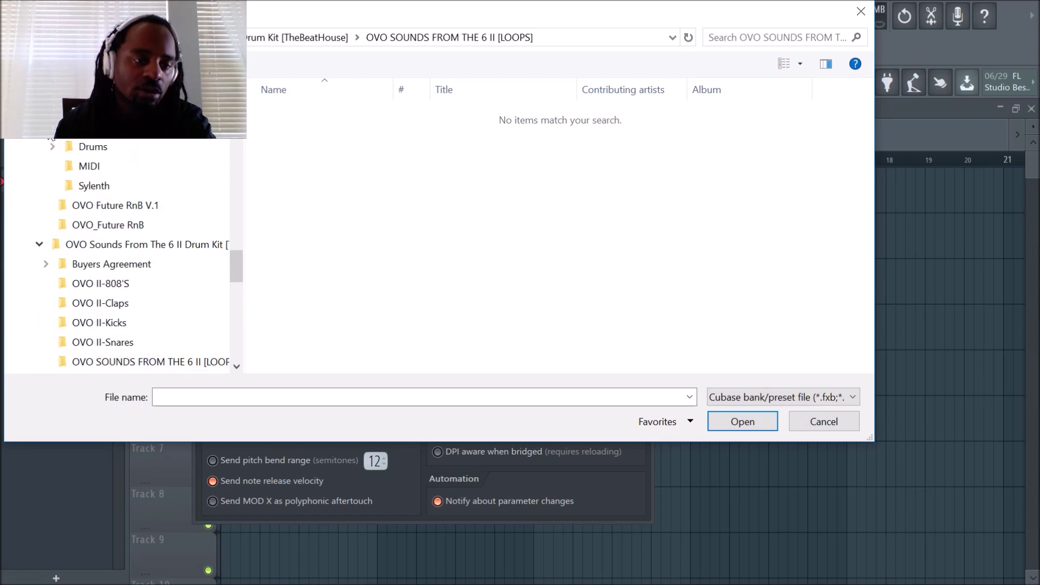
left_click(90, 185)
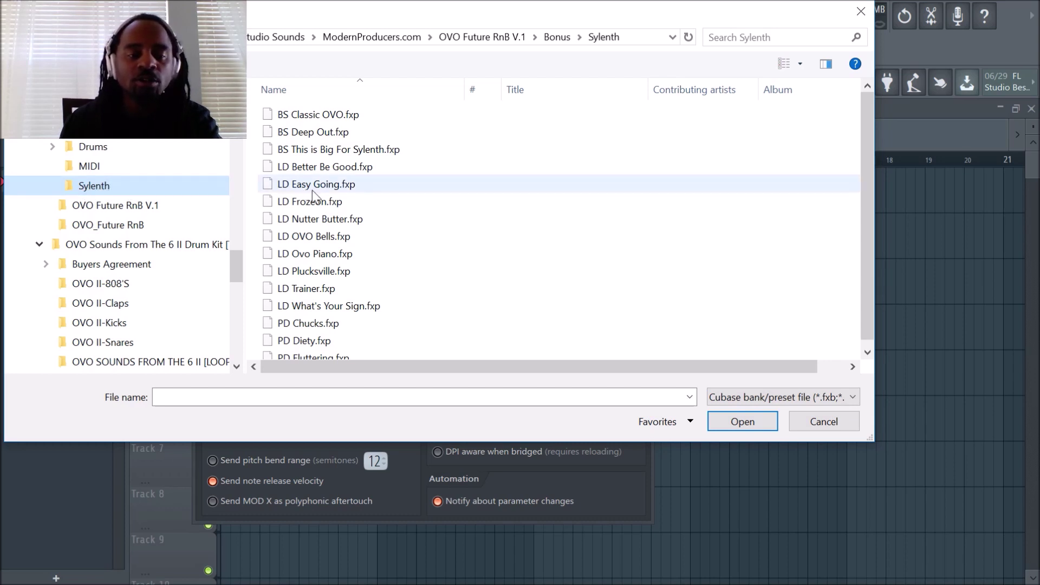
Open LD Easy Going.fxp from the Sylenth folder's file list.
scroll(320, 203, "down", 1)
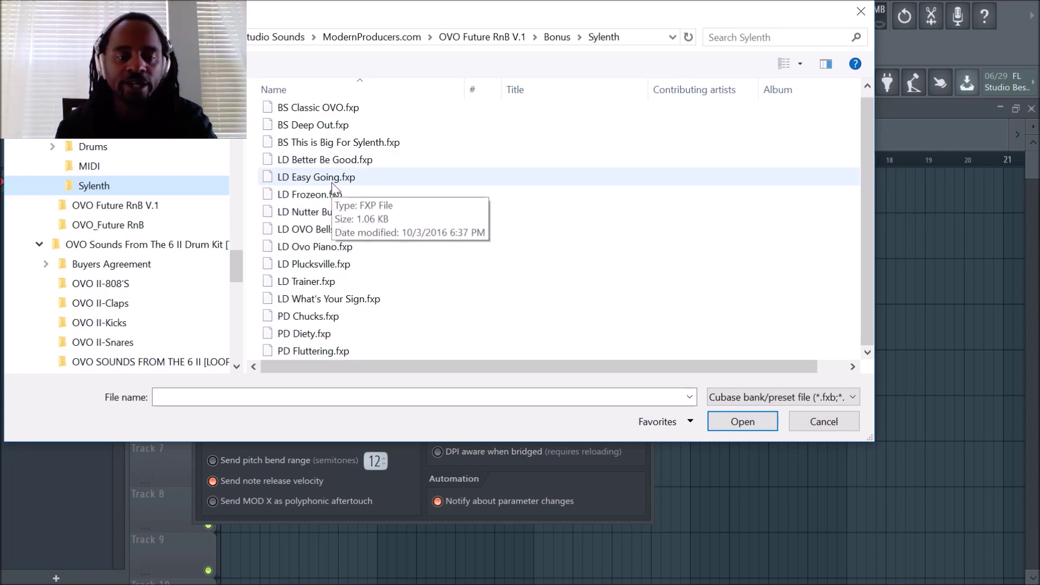
double_click(314, 179)
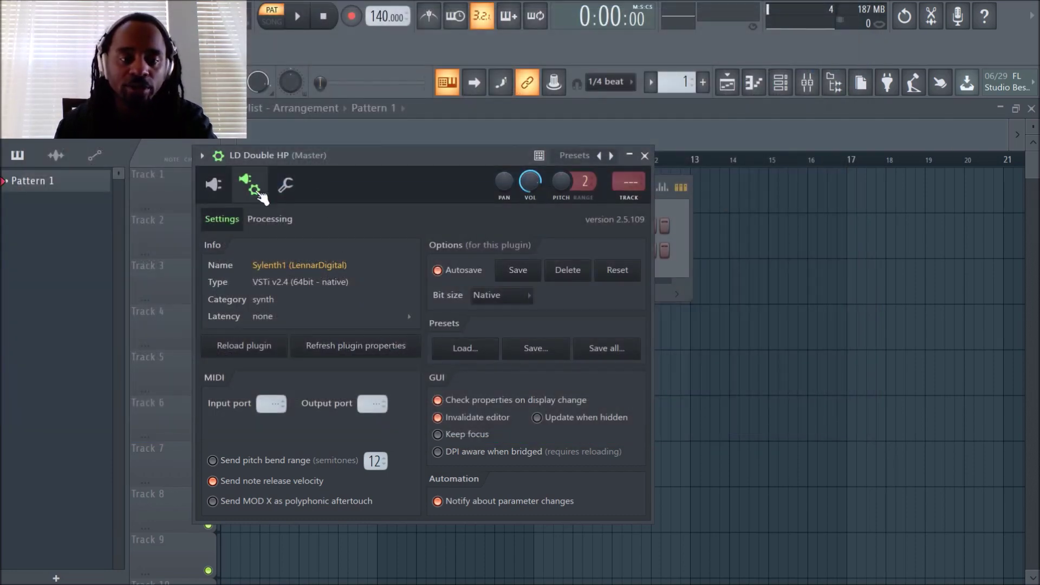
Switch the wrapper back to the Sylenth1 editor showing 053: LD Easy Going.
left_click(225, 189)
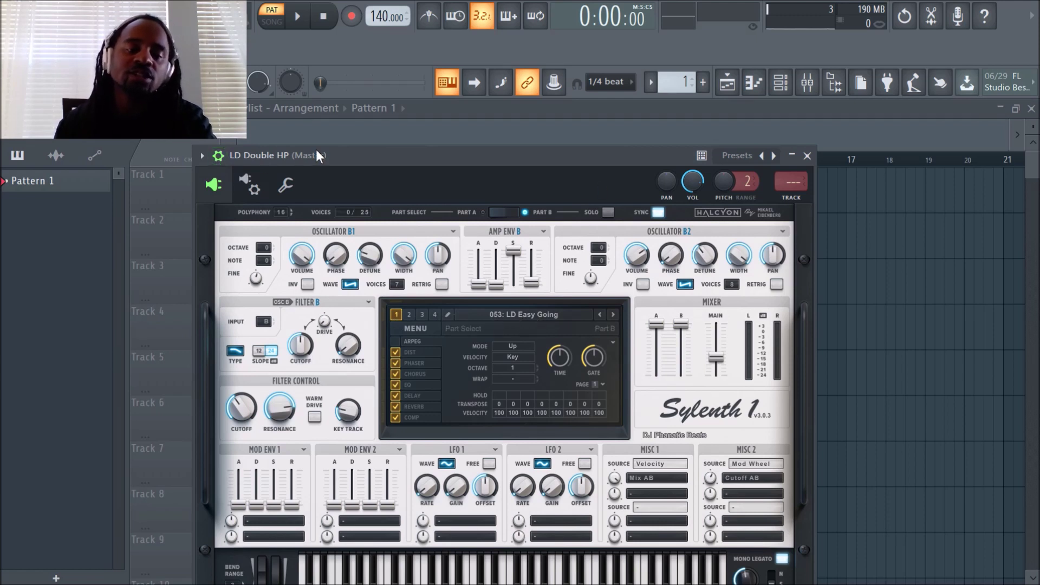
left_click(218, 157)
left_click(218, 156)
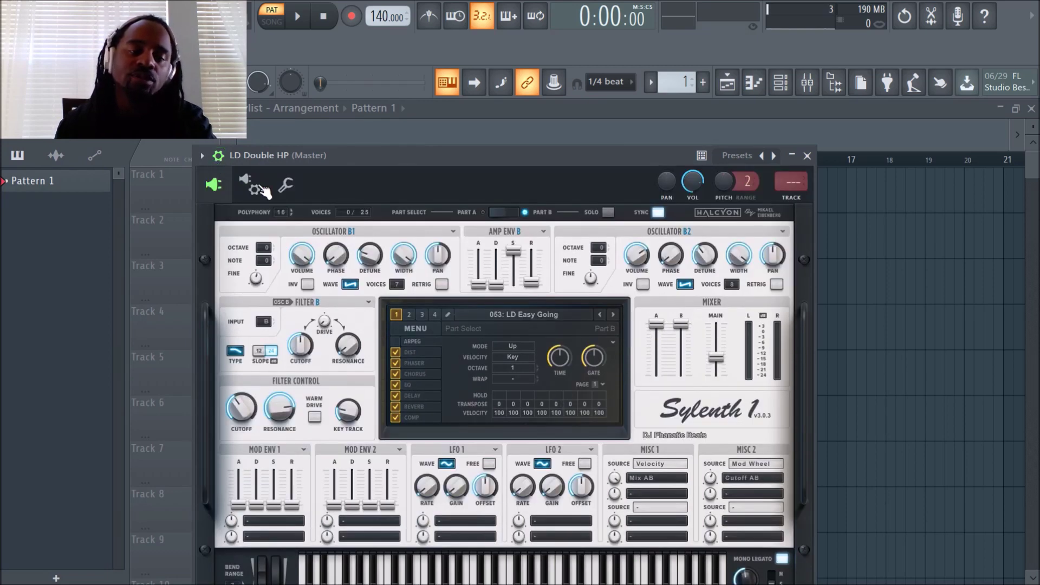
left_click(263, 187)
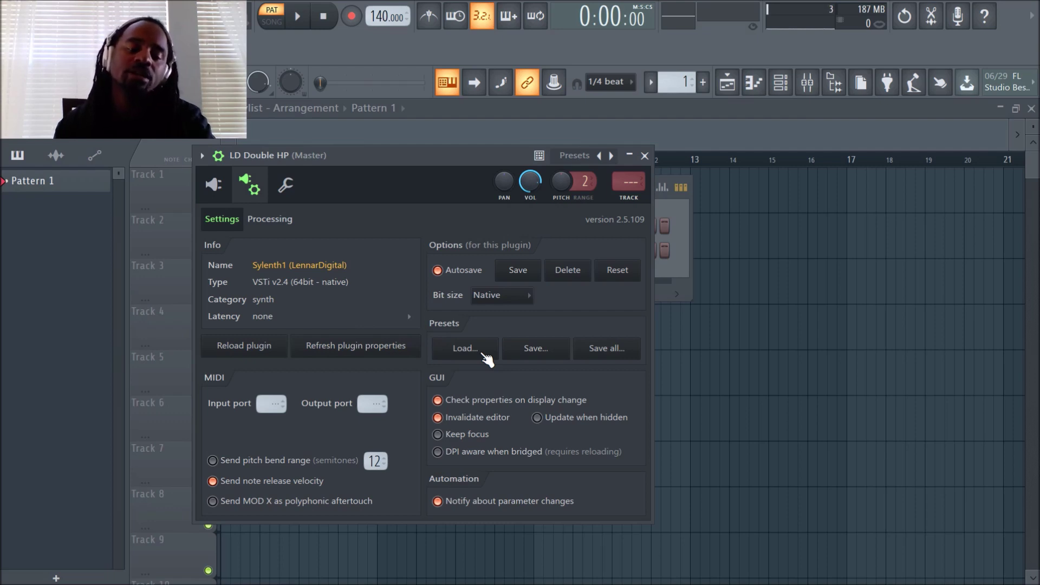
left_click(221, 192)
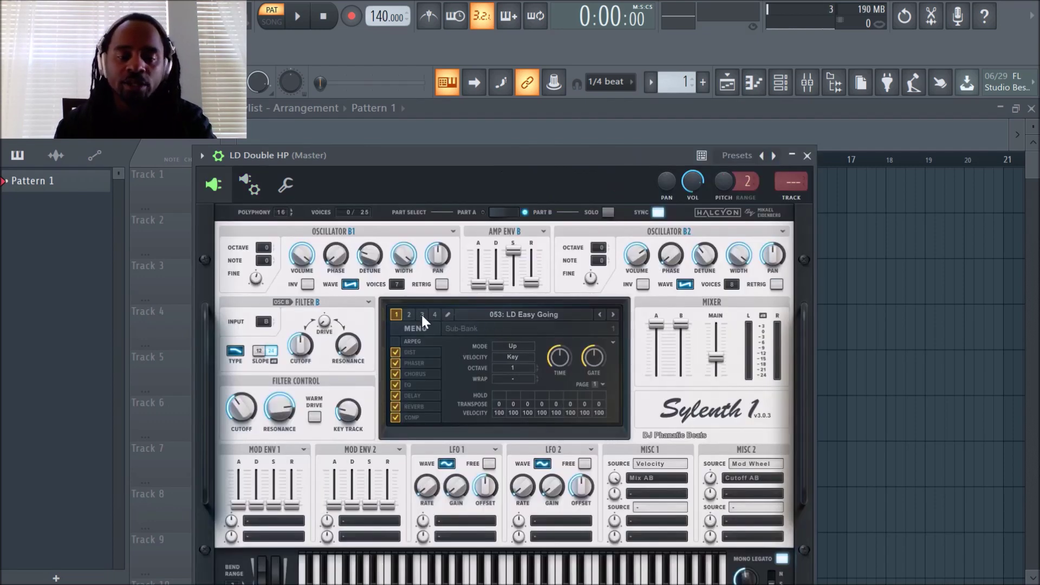
left_click(416, 328)
mouse_move(418, 344)
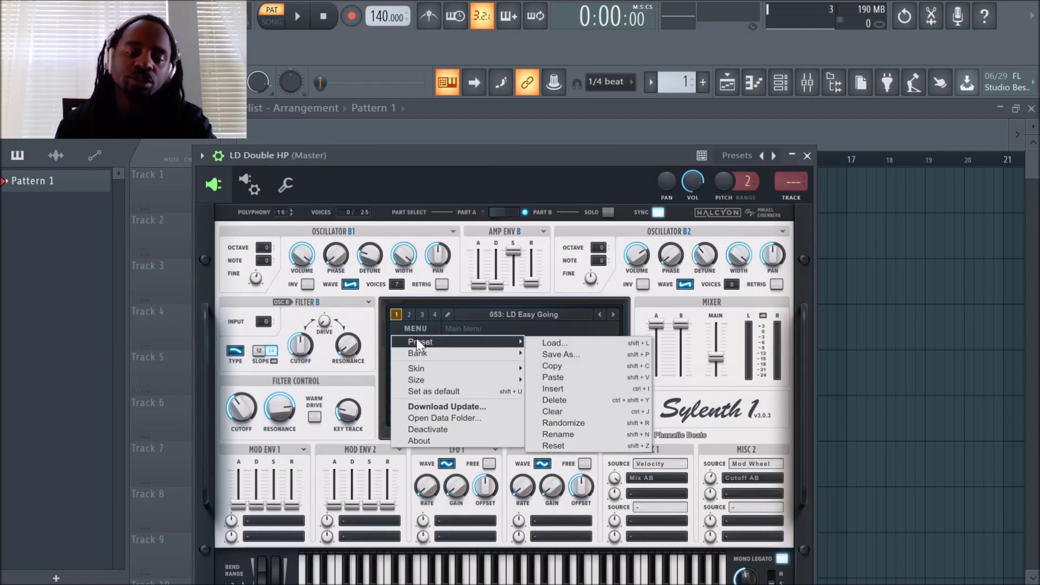
left_click(565, 345)
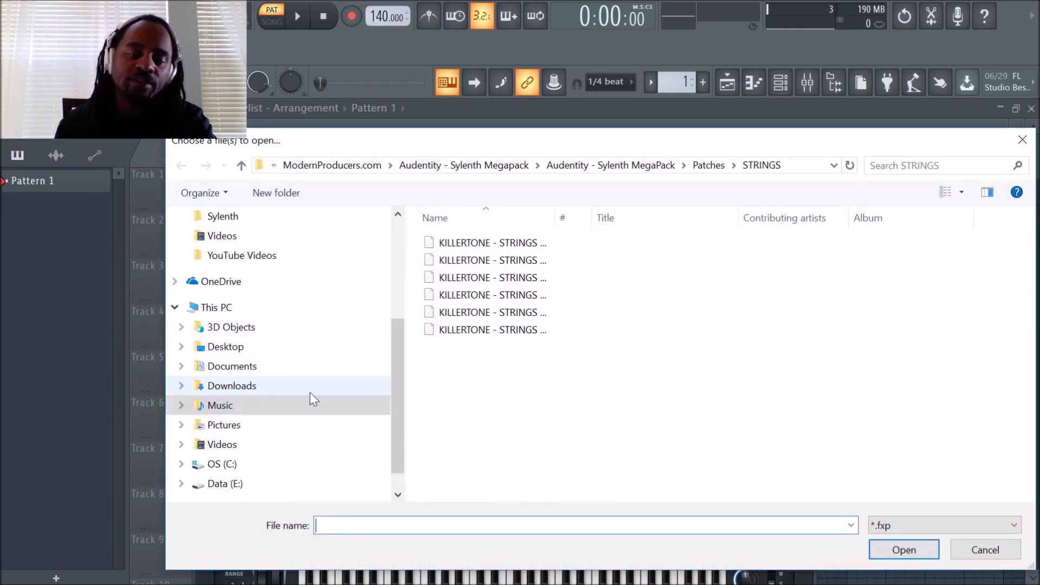
left_click(987, 548)
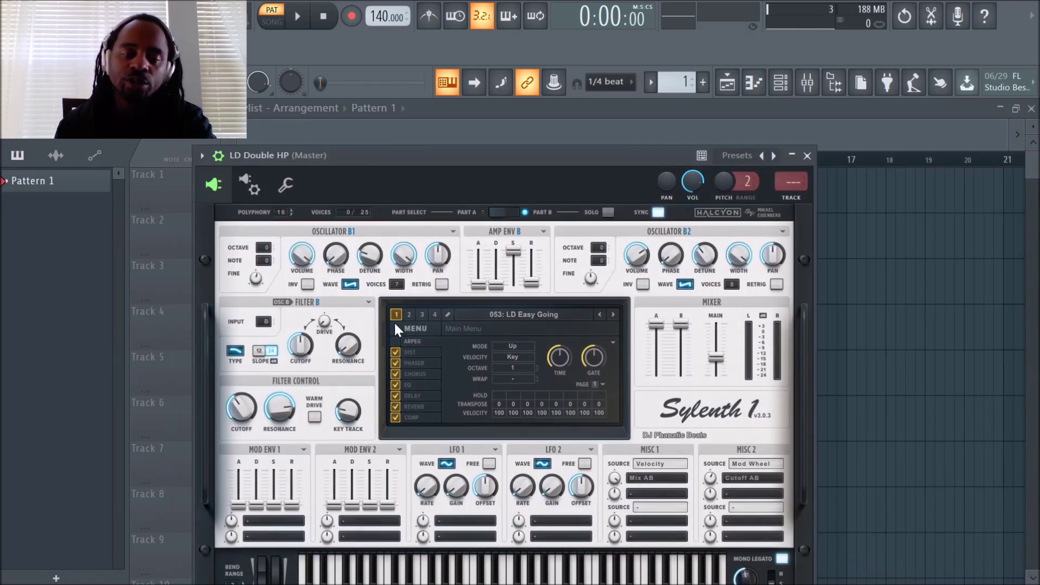
left_click(410, 329)
mouse_move(420, 342)
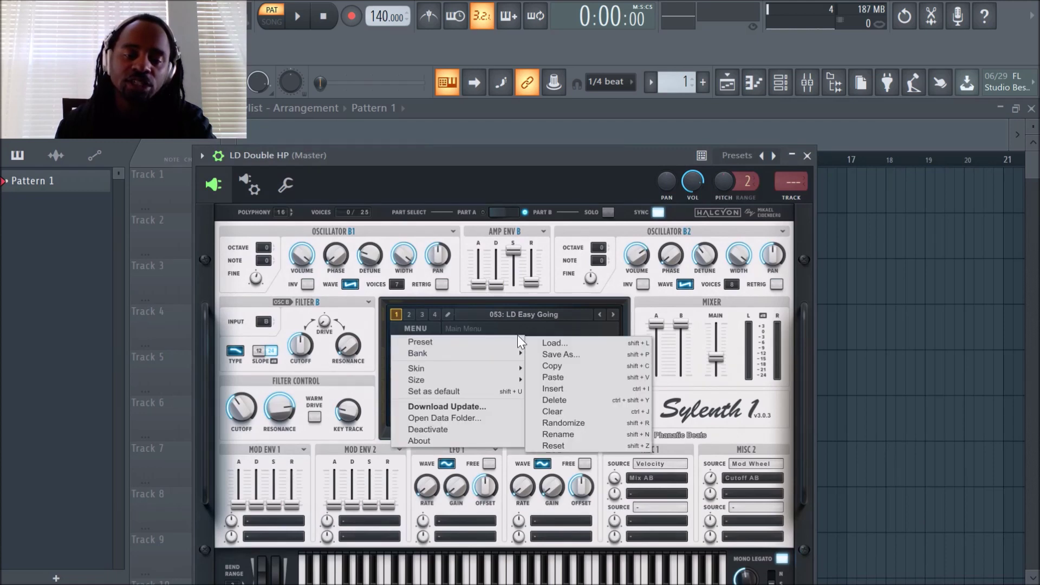
left_click(552, 343)
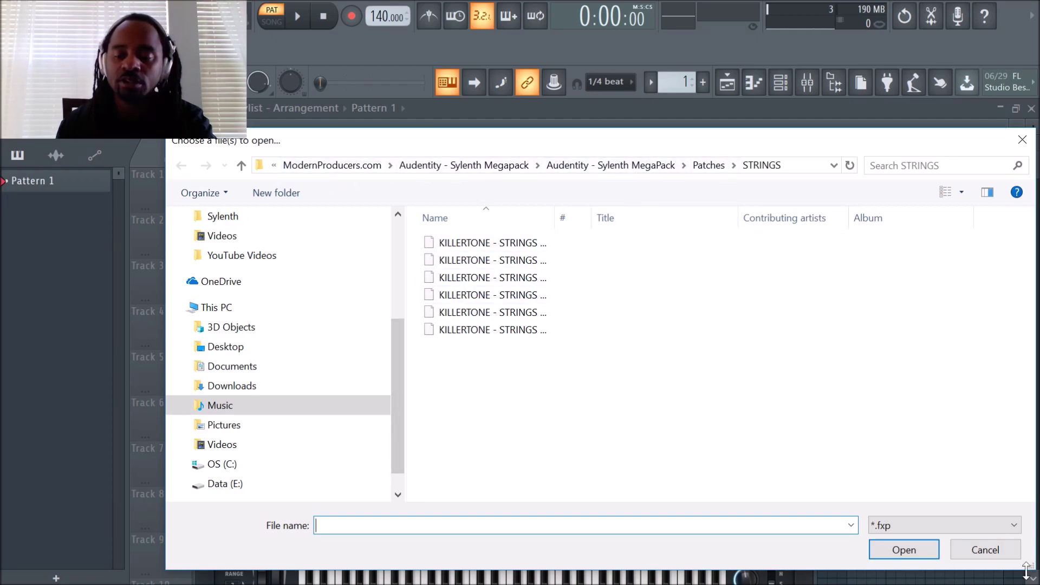
left_click(984, 550)
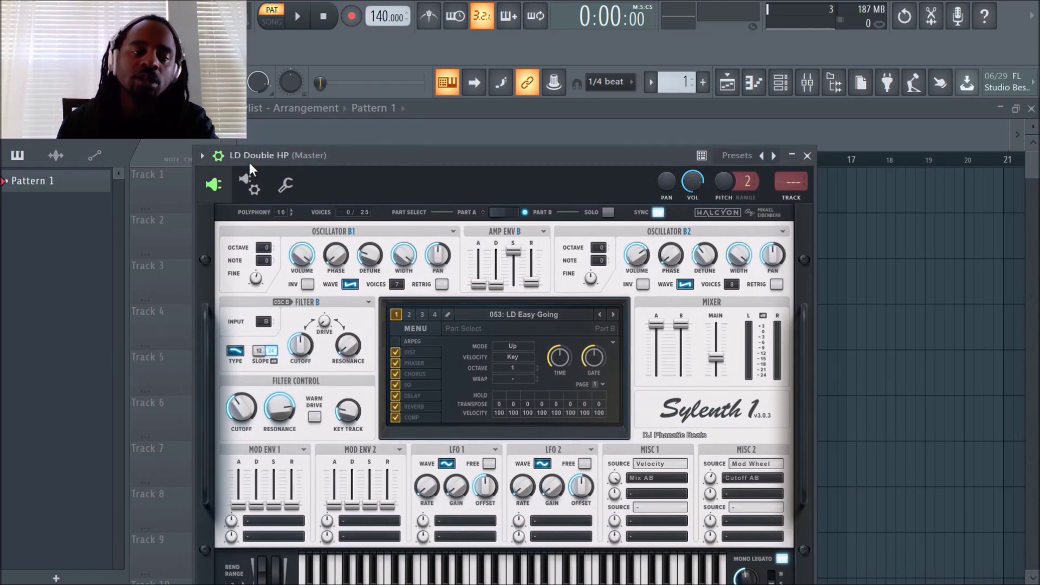
left_click(218, 156)
Drag the Sylenth1 window higher up in the workspace.
left_click_drag(362, 156, 379, 138)
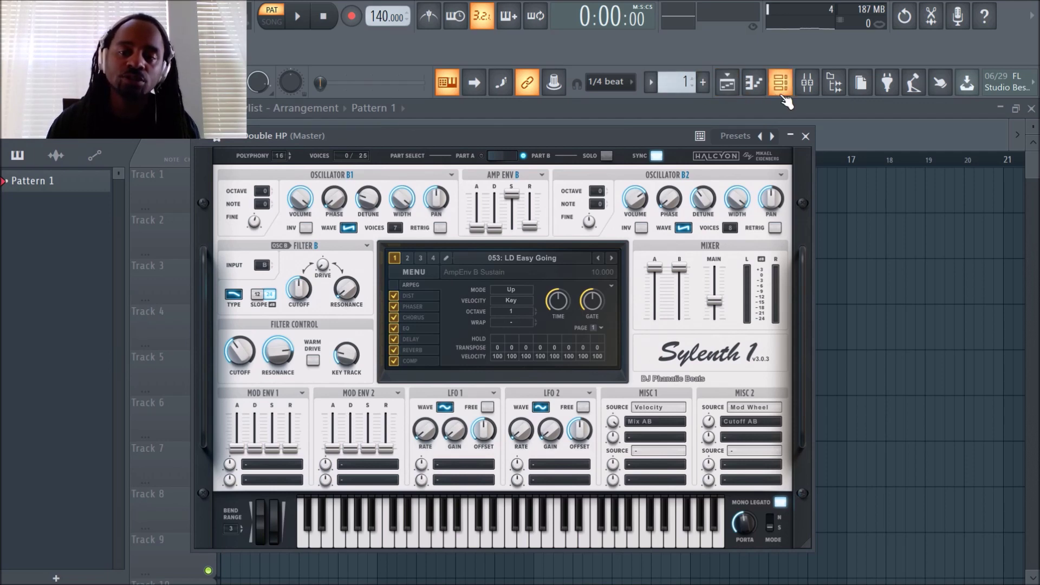
left_click(834, 82)
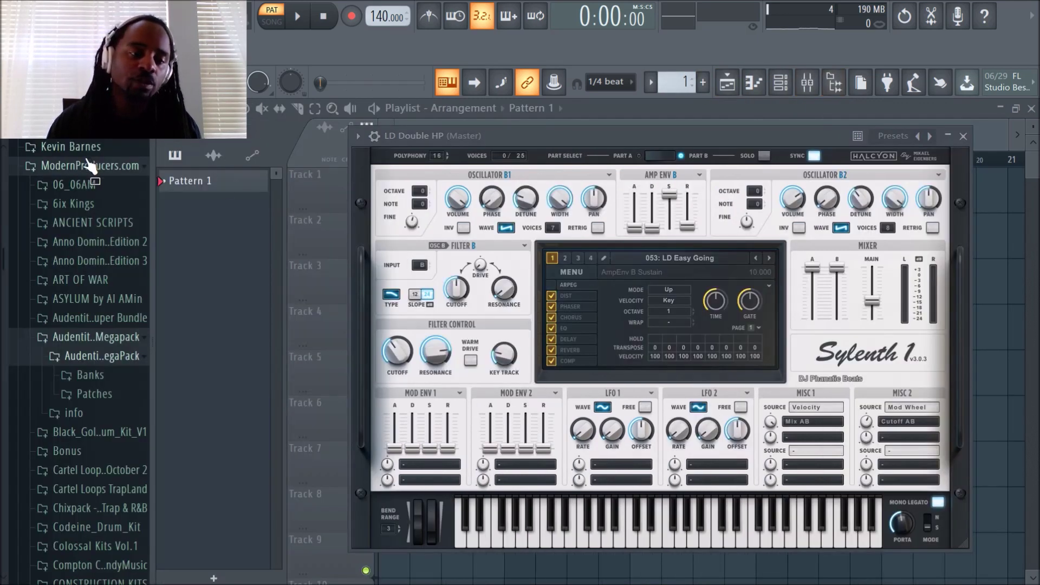
left_click(93, 335)
scroll(81, 434, "down", 3)
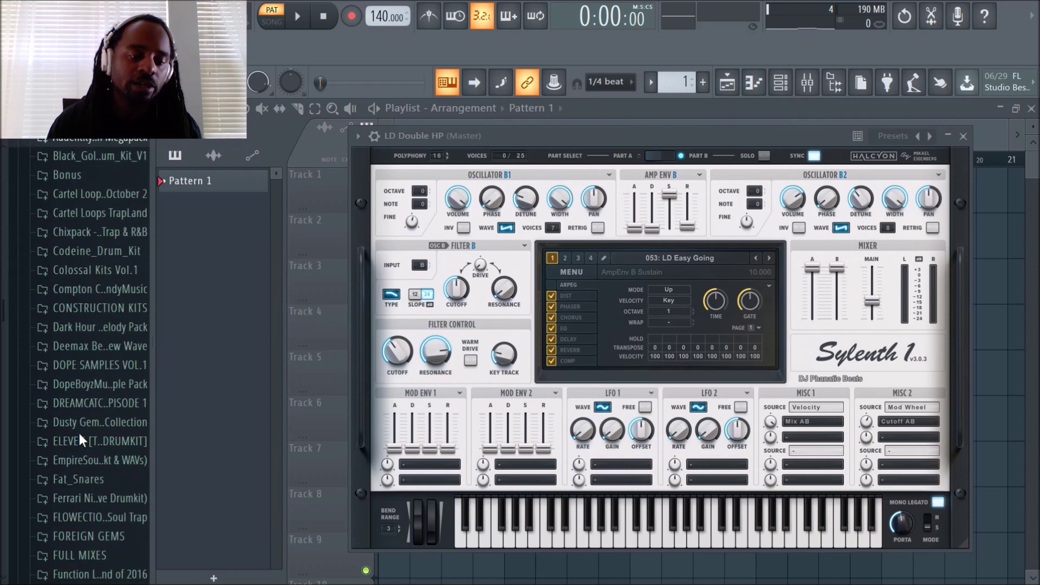
right_click(83, 360)
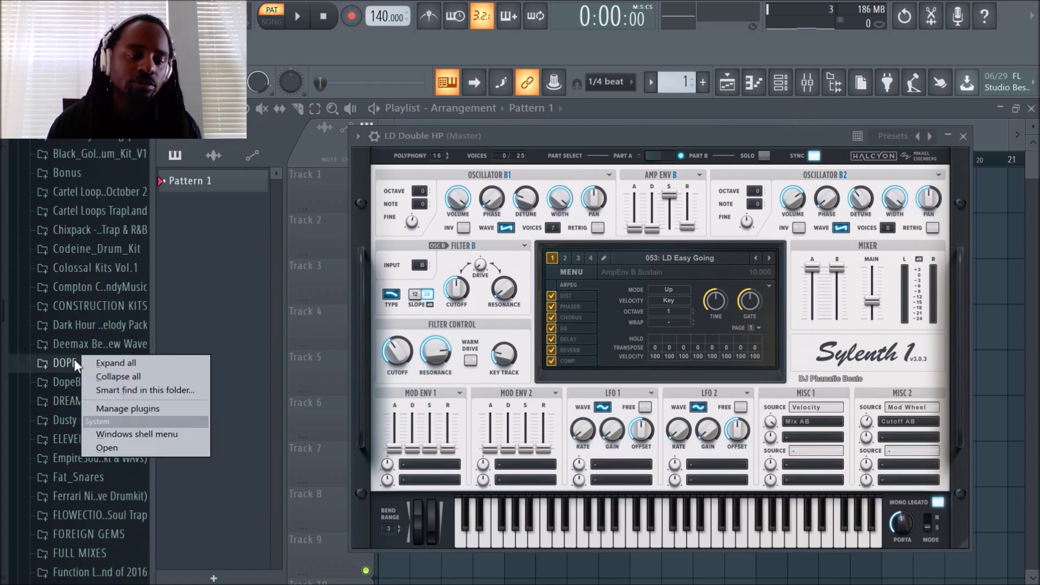
left_click(122, 390)
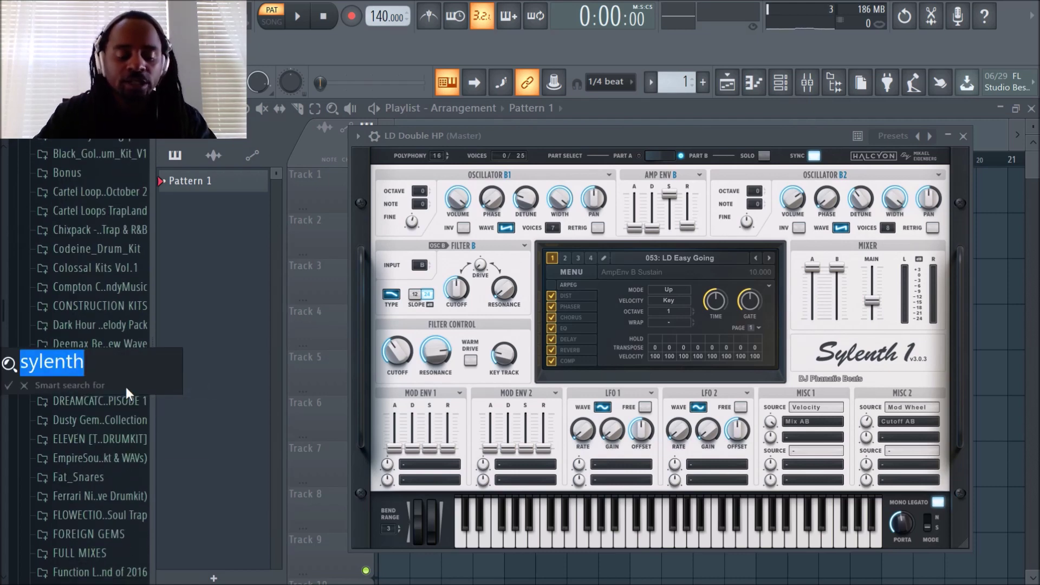
type("kick")
key("Return")
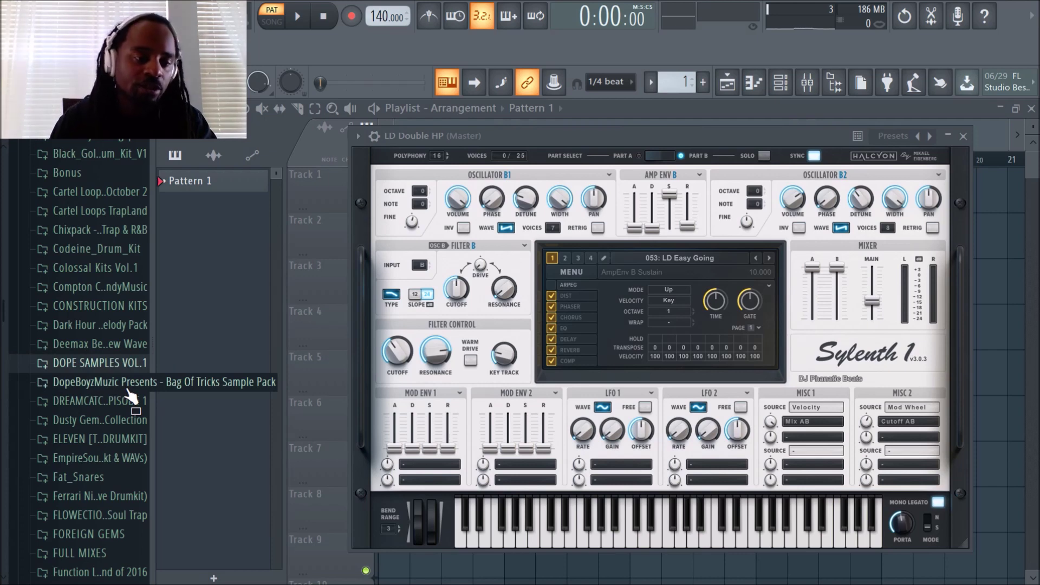
scroll(130, 396, "up", 5)
left_click(75, 190)
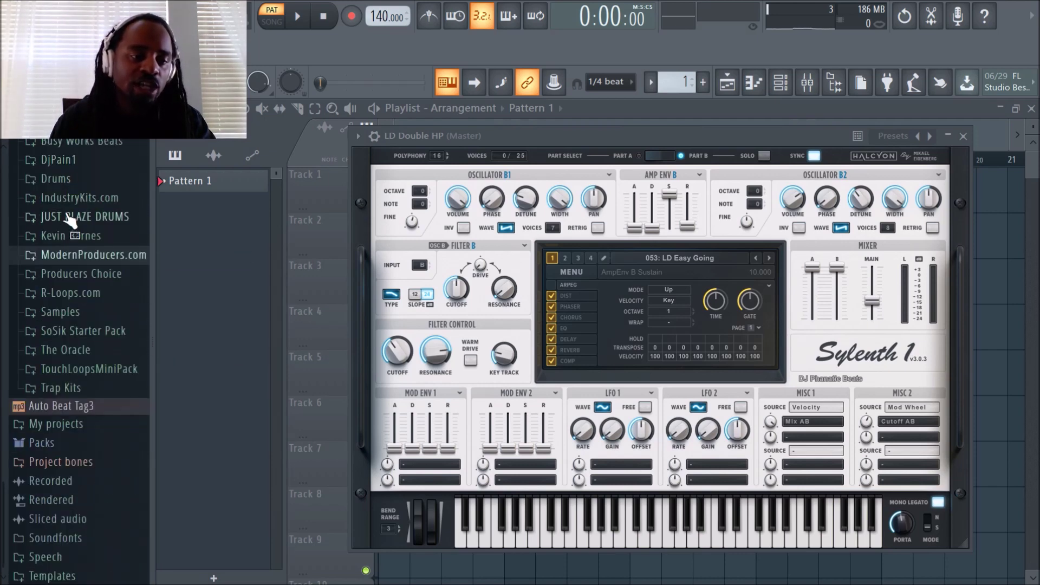
right_click(70, 238)
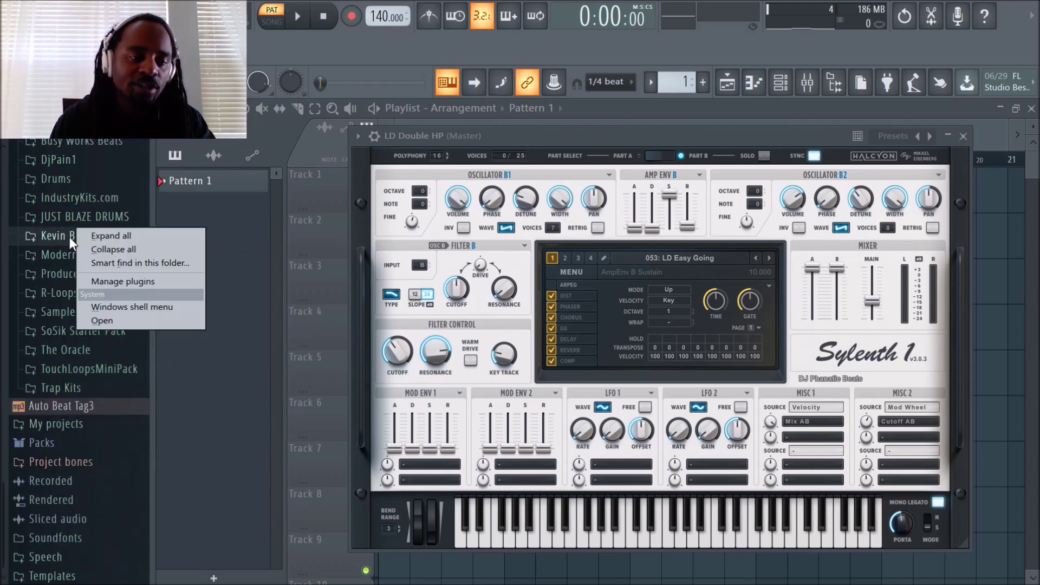
left_click(154, 263)
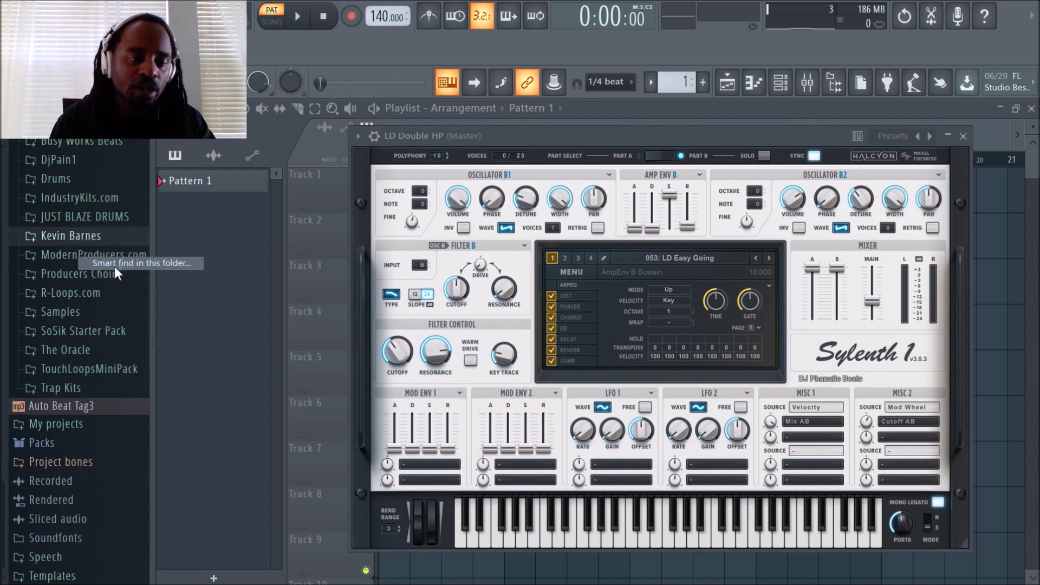
key("Return")
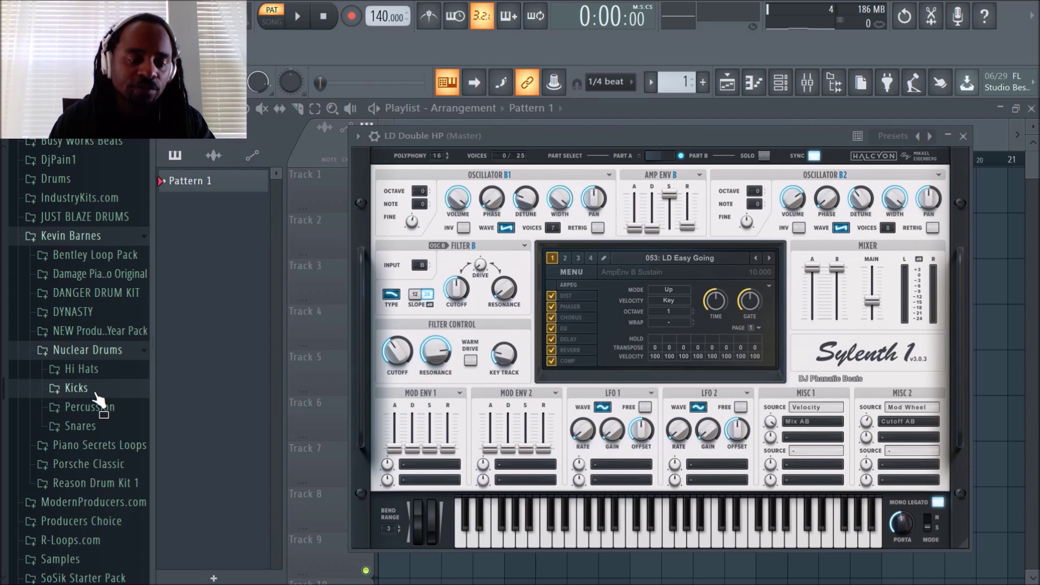
left_click(99, 391)
left_click_drag(98, 171, 325, 332)
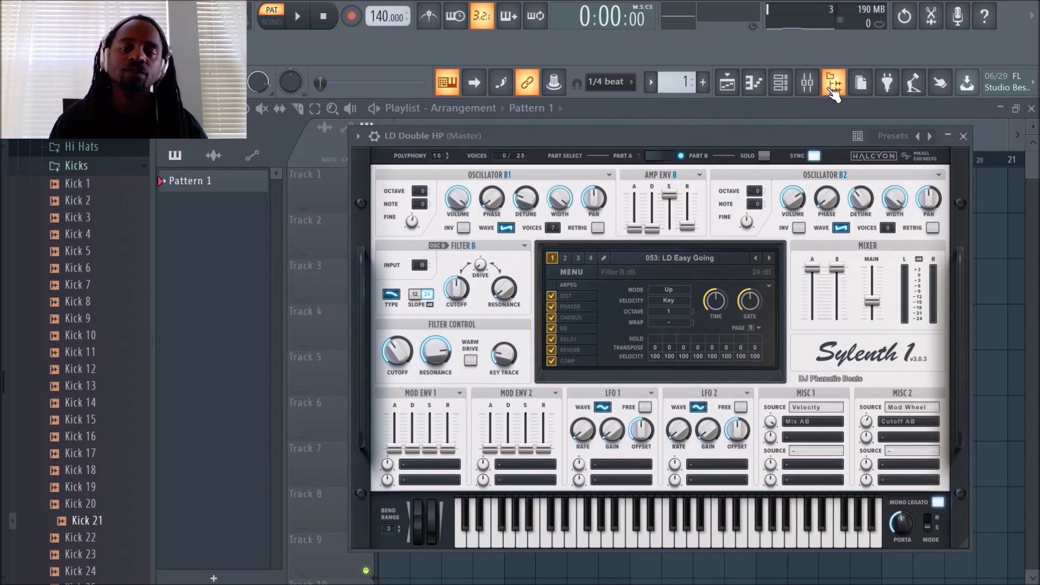
left_click(834, 89)
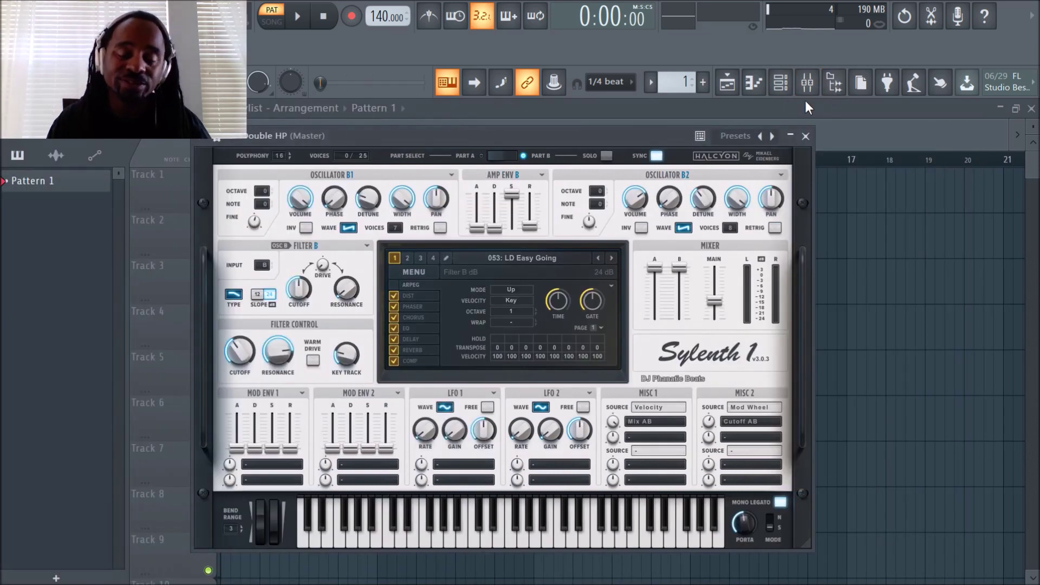